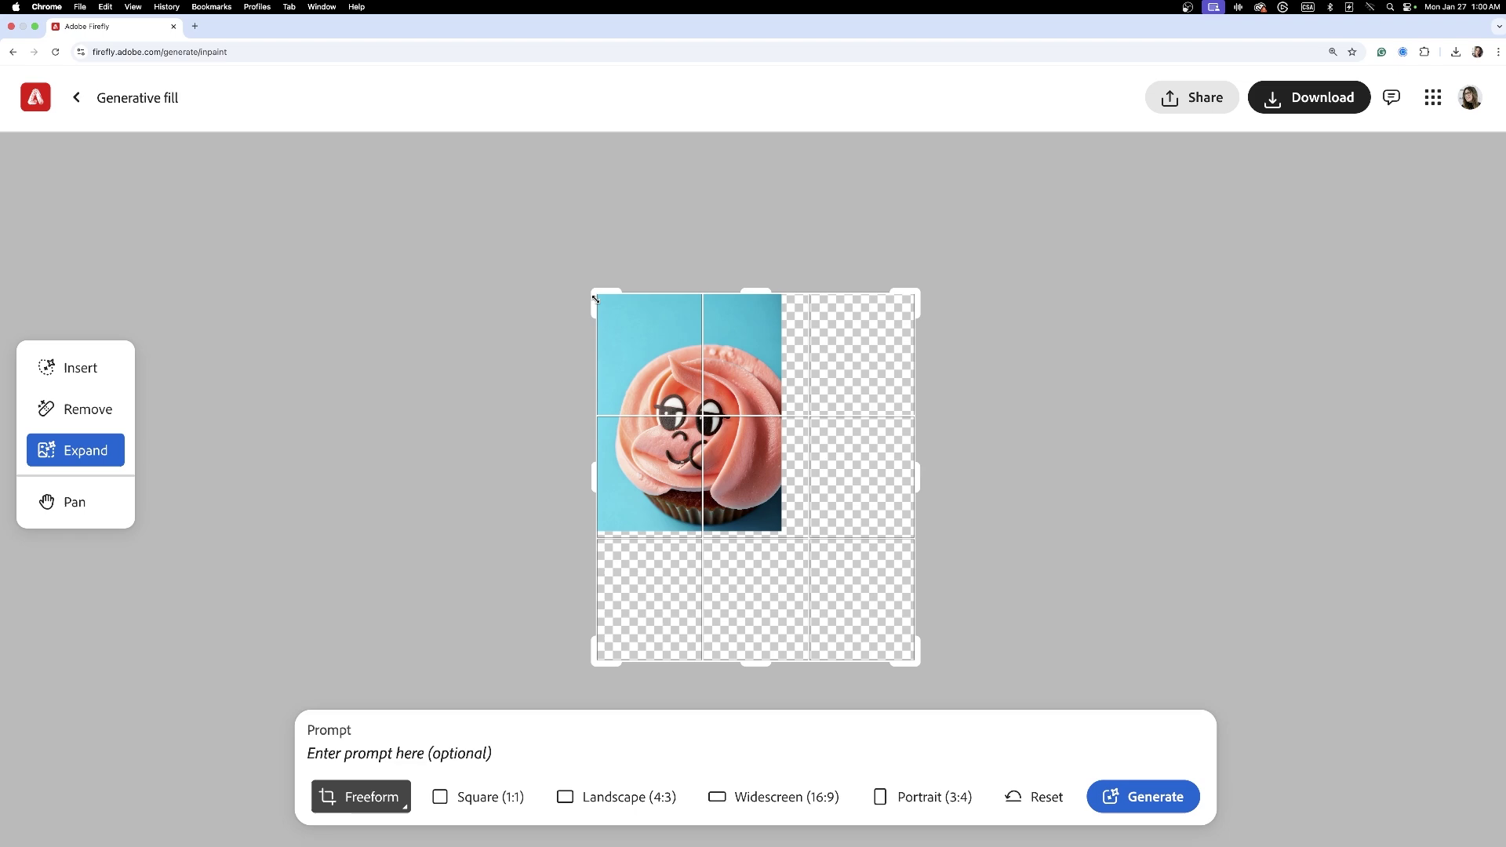
Step: Generate a freeform expansion of the peach cupcake image to fill the enlarged canvas around it
click(1141, 791)
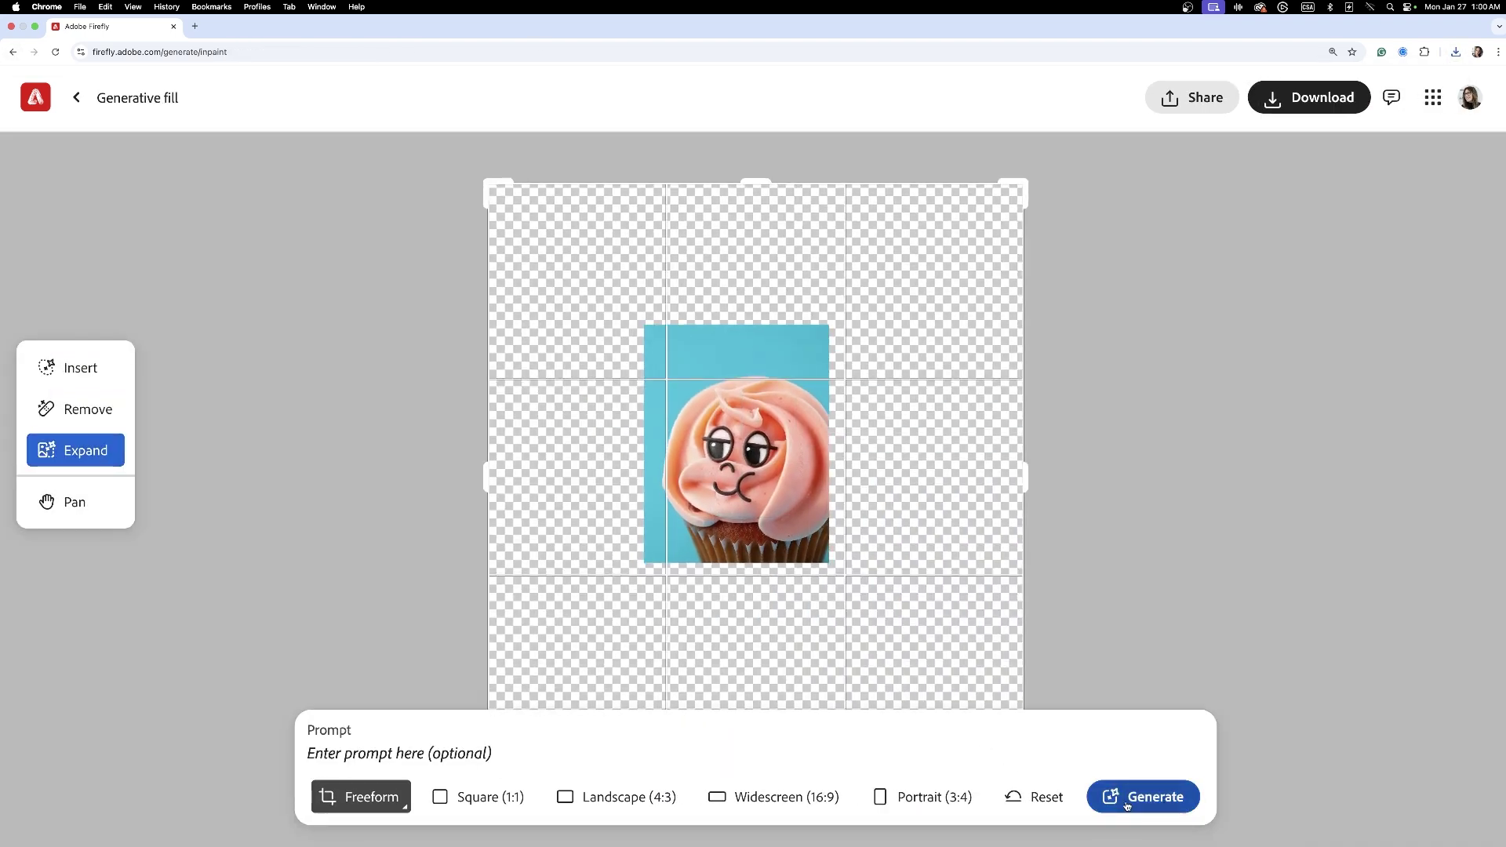
click(1130, 796)
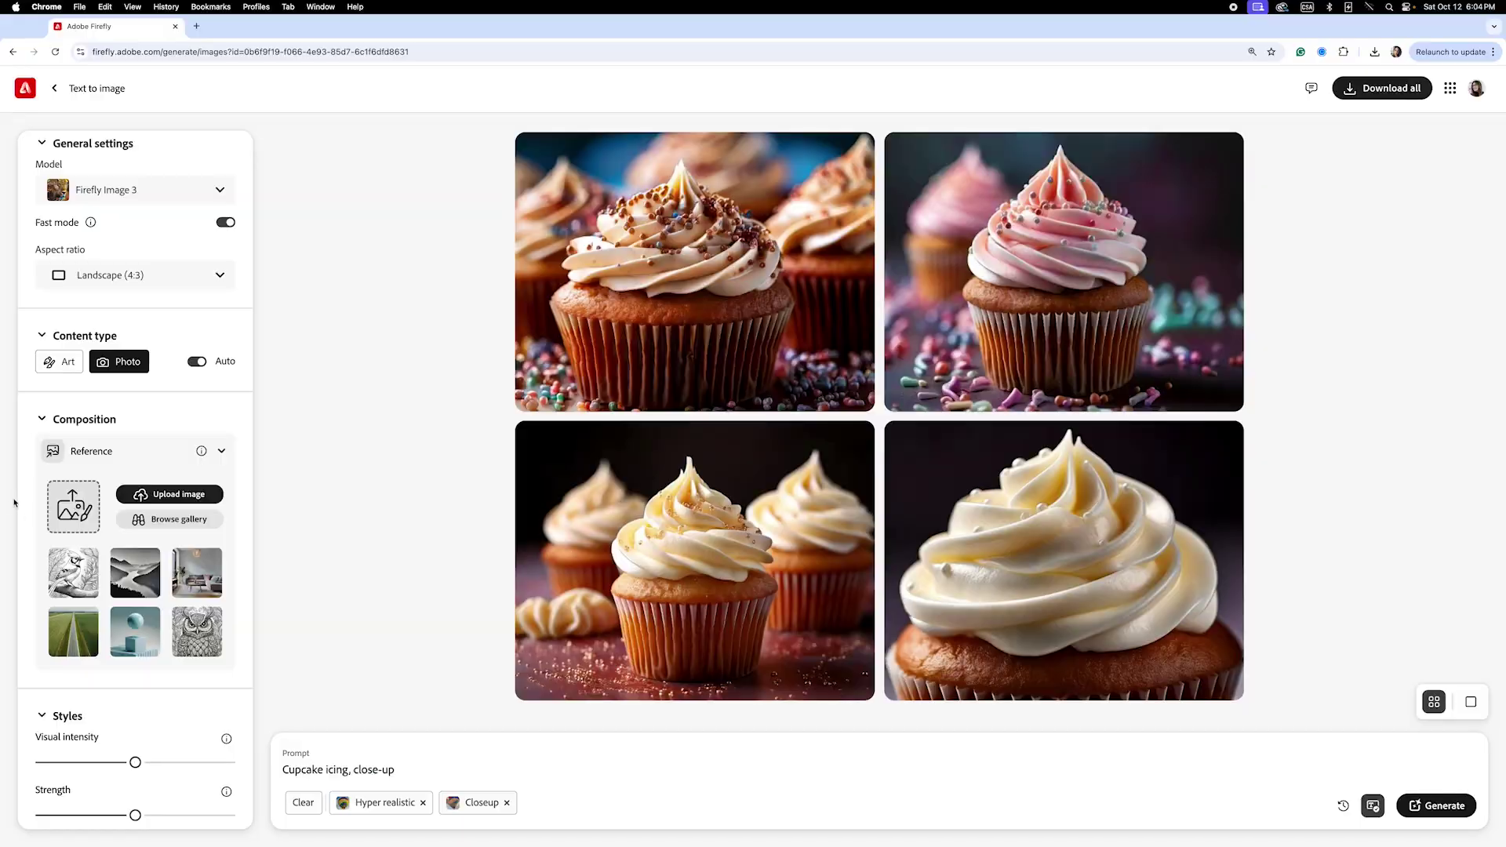
Step: Upload the mascot face as the composition reference and generate close-up cupcake icing images from it
click(170, 495)
click(1117, 717)
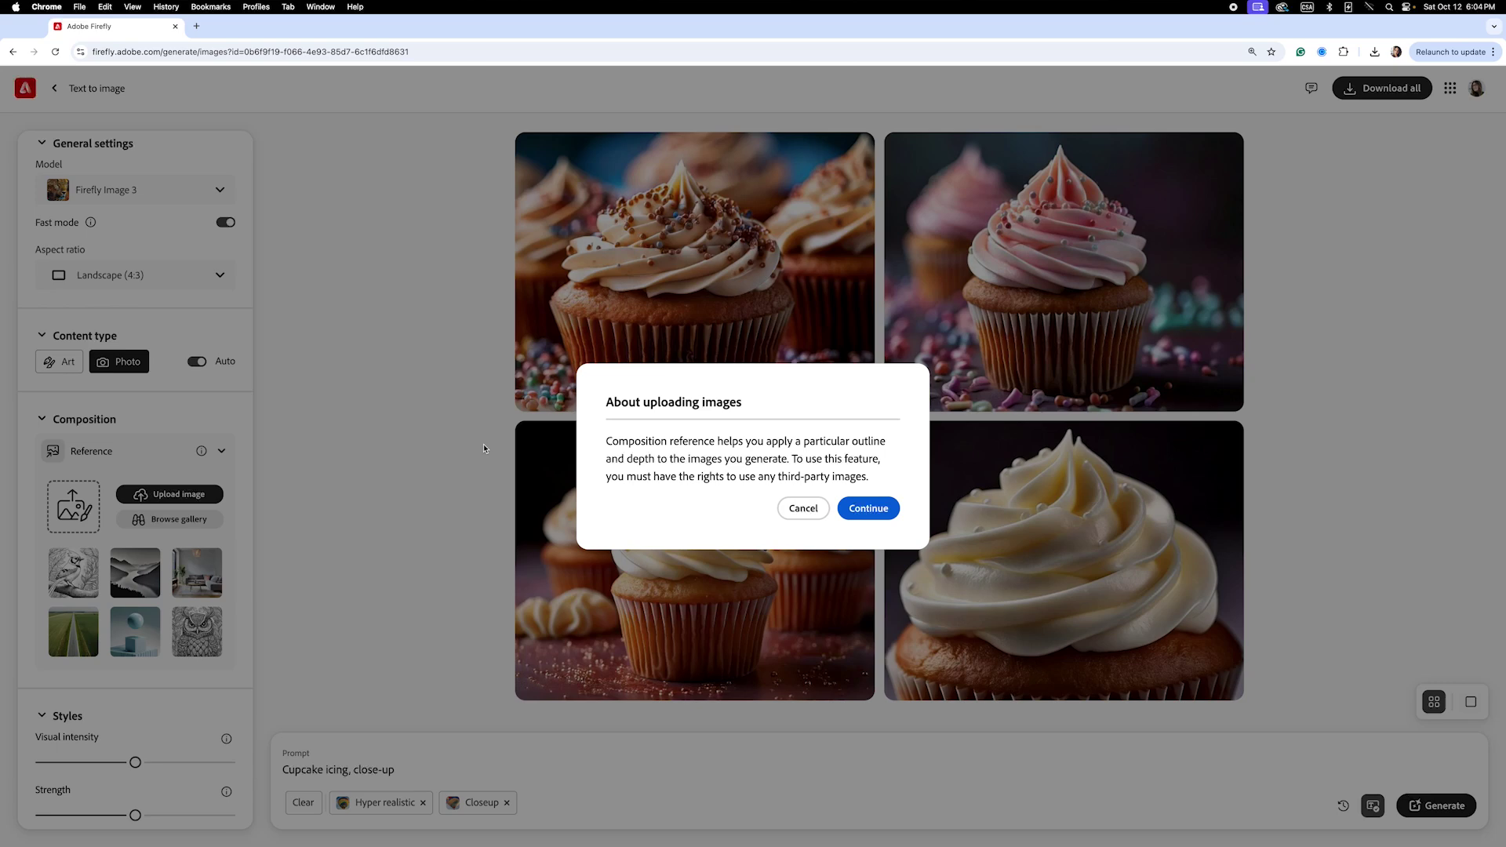
click(868, 508)
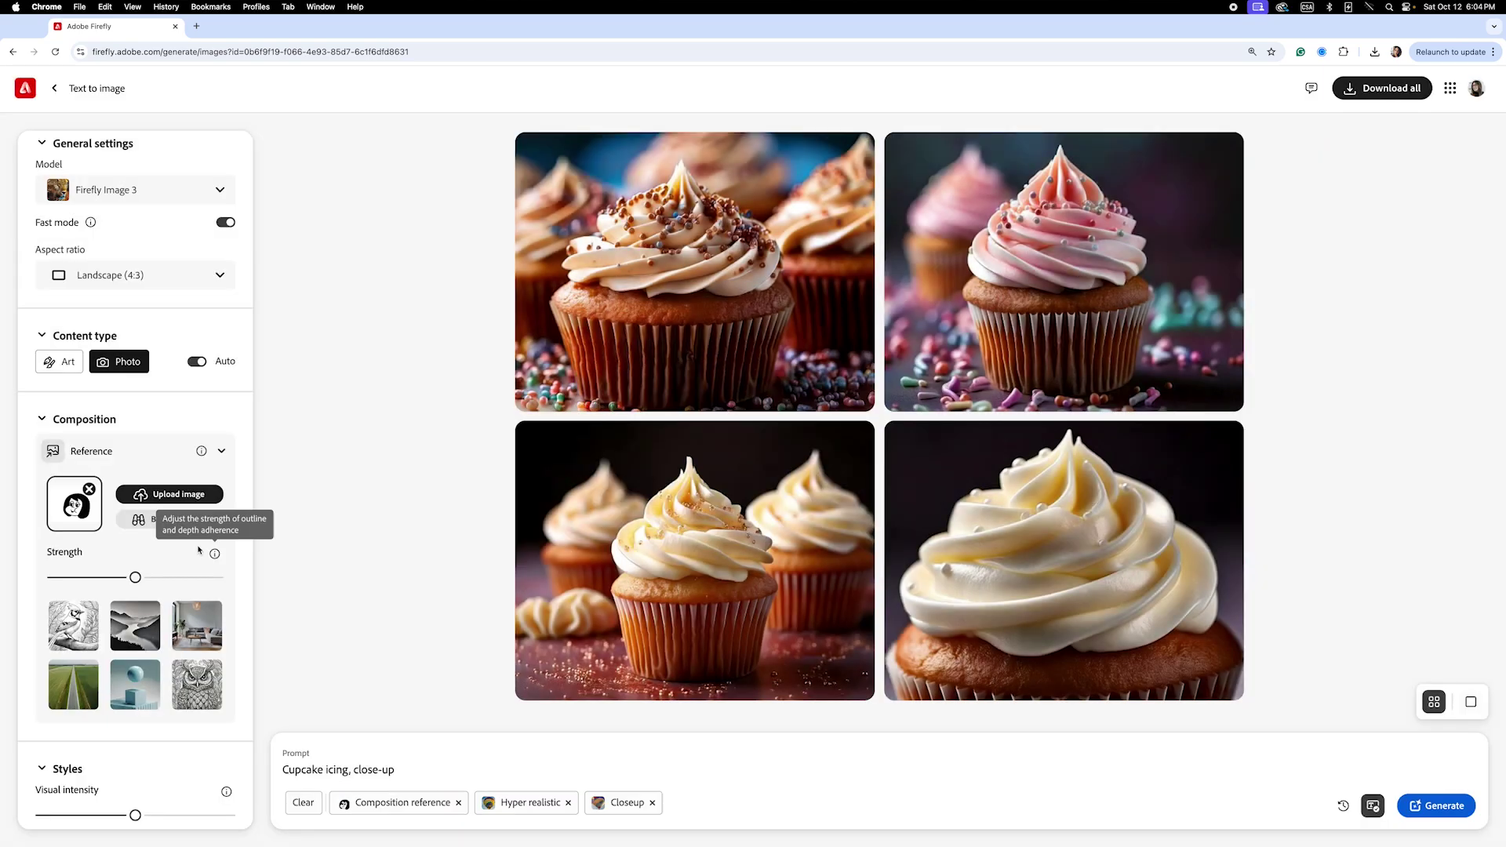
click(1437, 807)
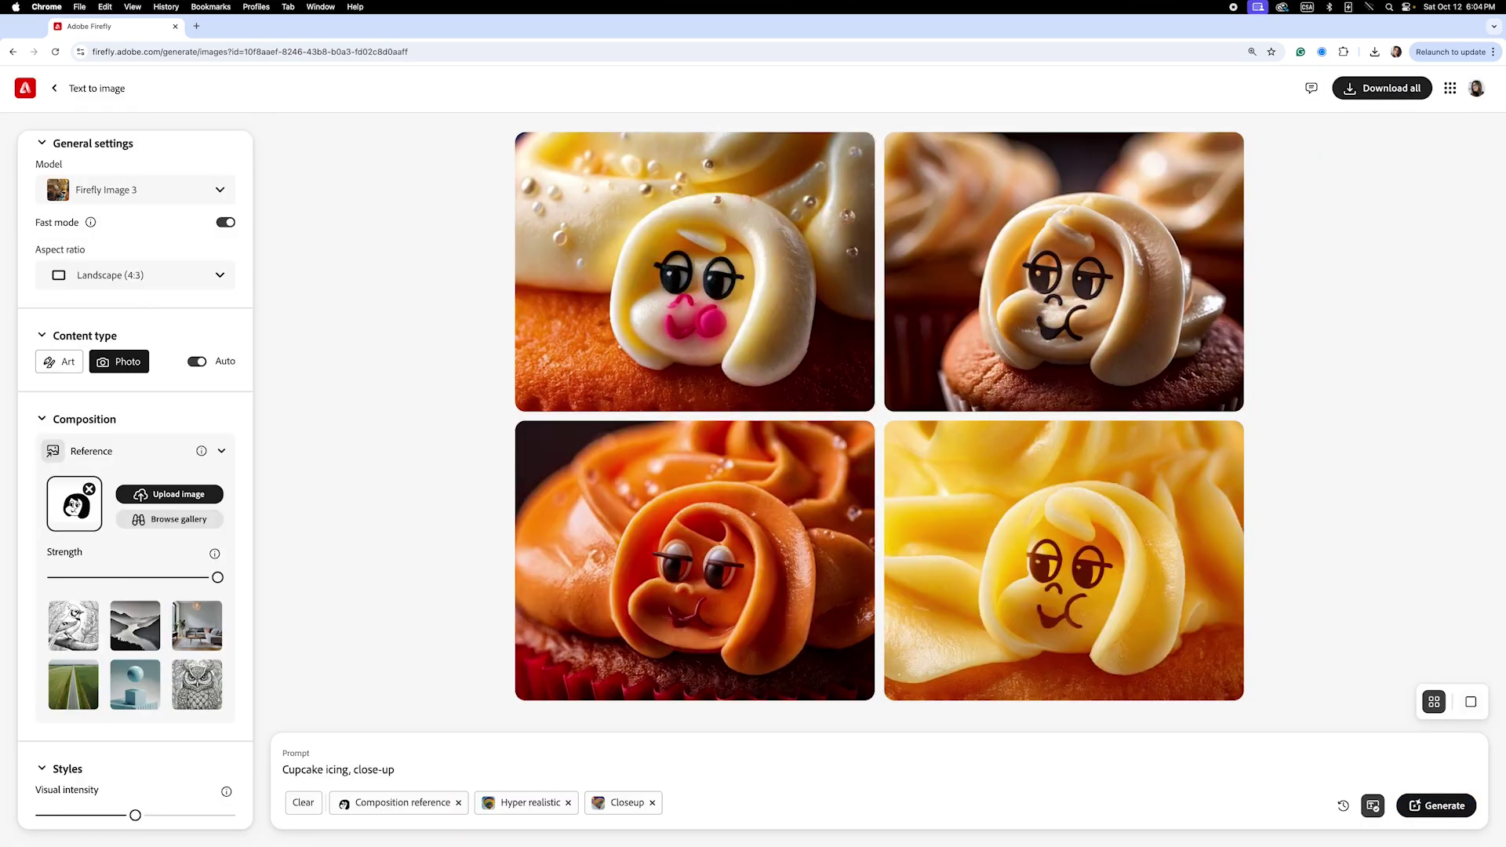
click(1437, 806)
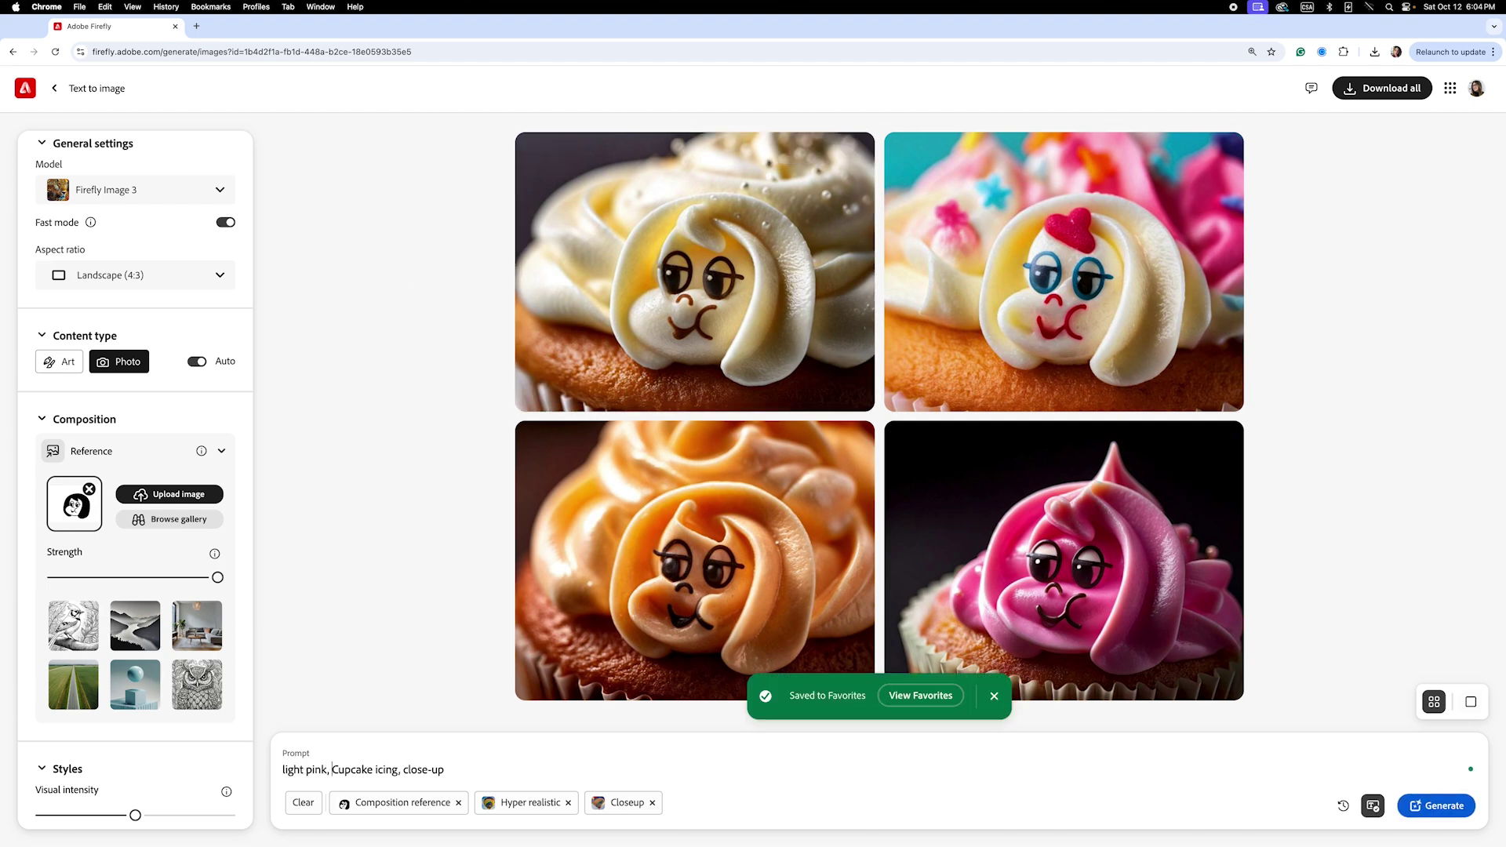
Step: Regenerate the images with "light pink, Cupcake icing, close-up, isolated blue backgrond" and upscale the pink cupcake with black facial features
key(Return)
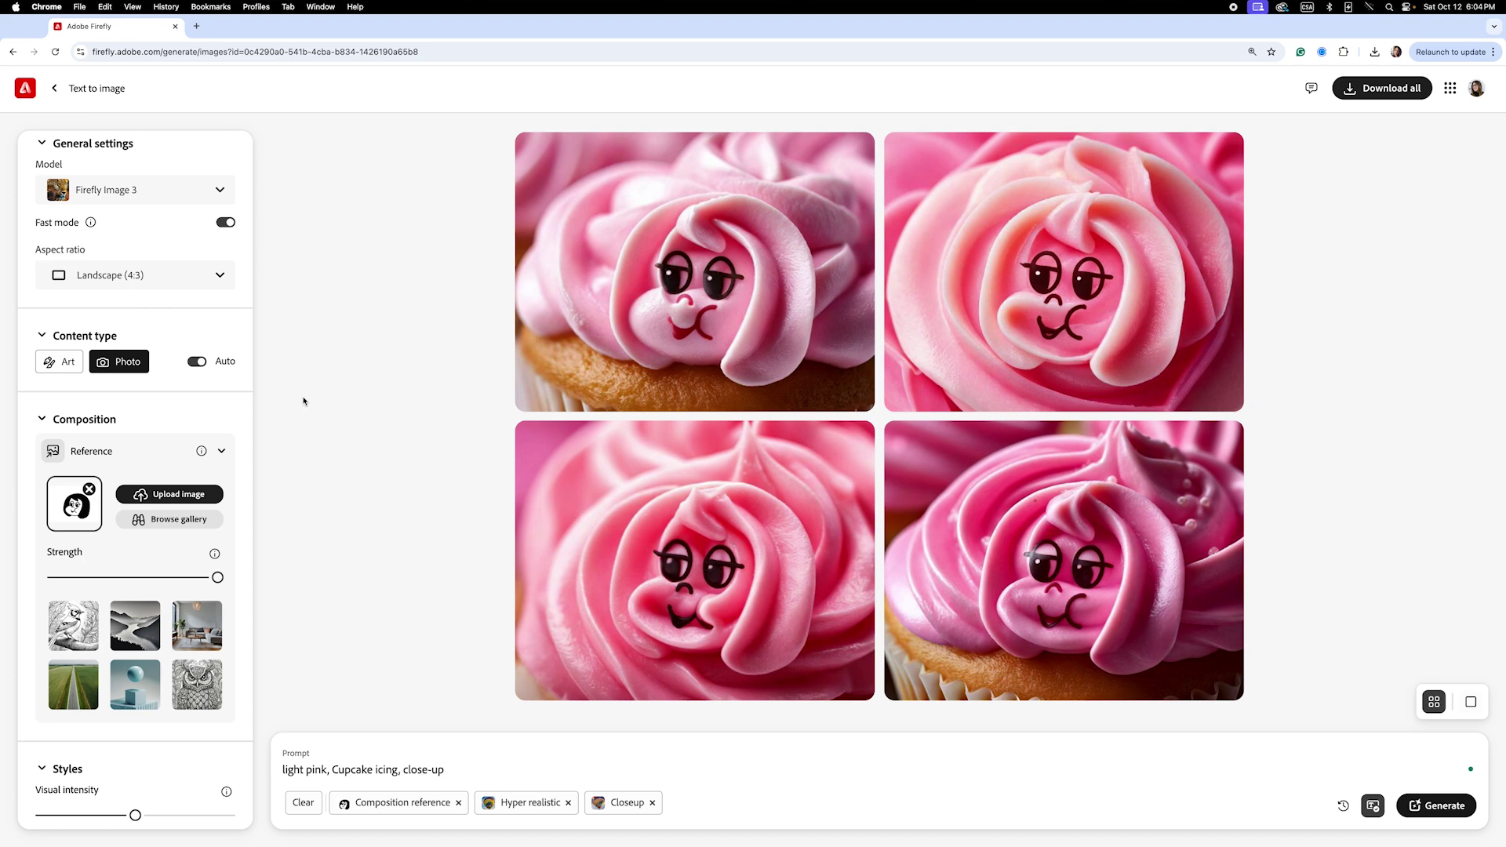
text(isolated blue backgrond)
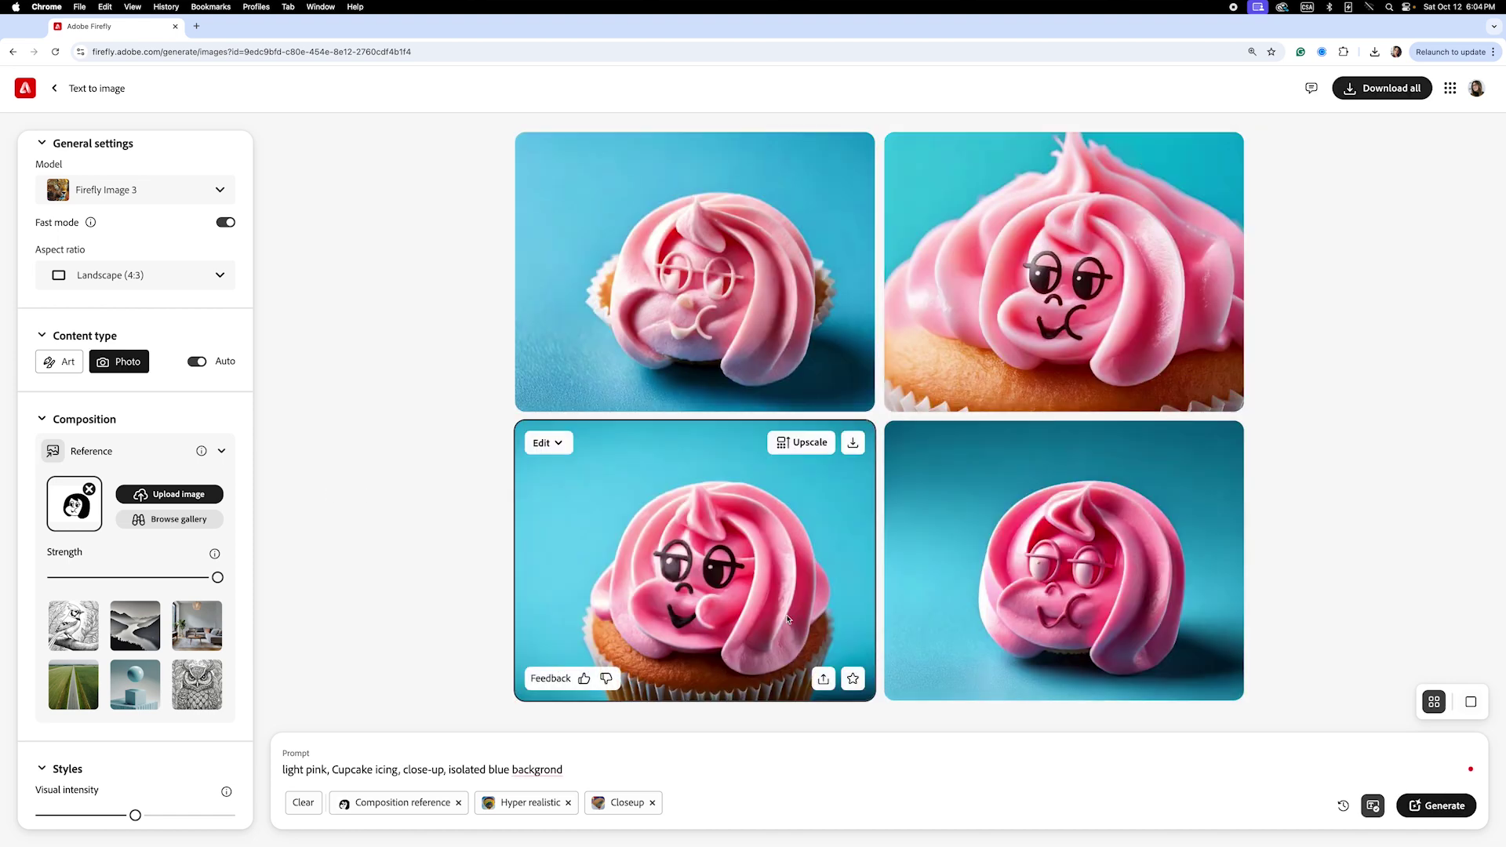
click(804, 443)
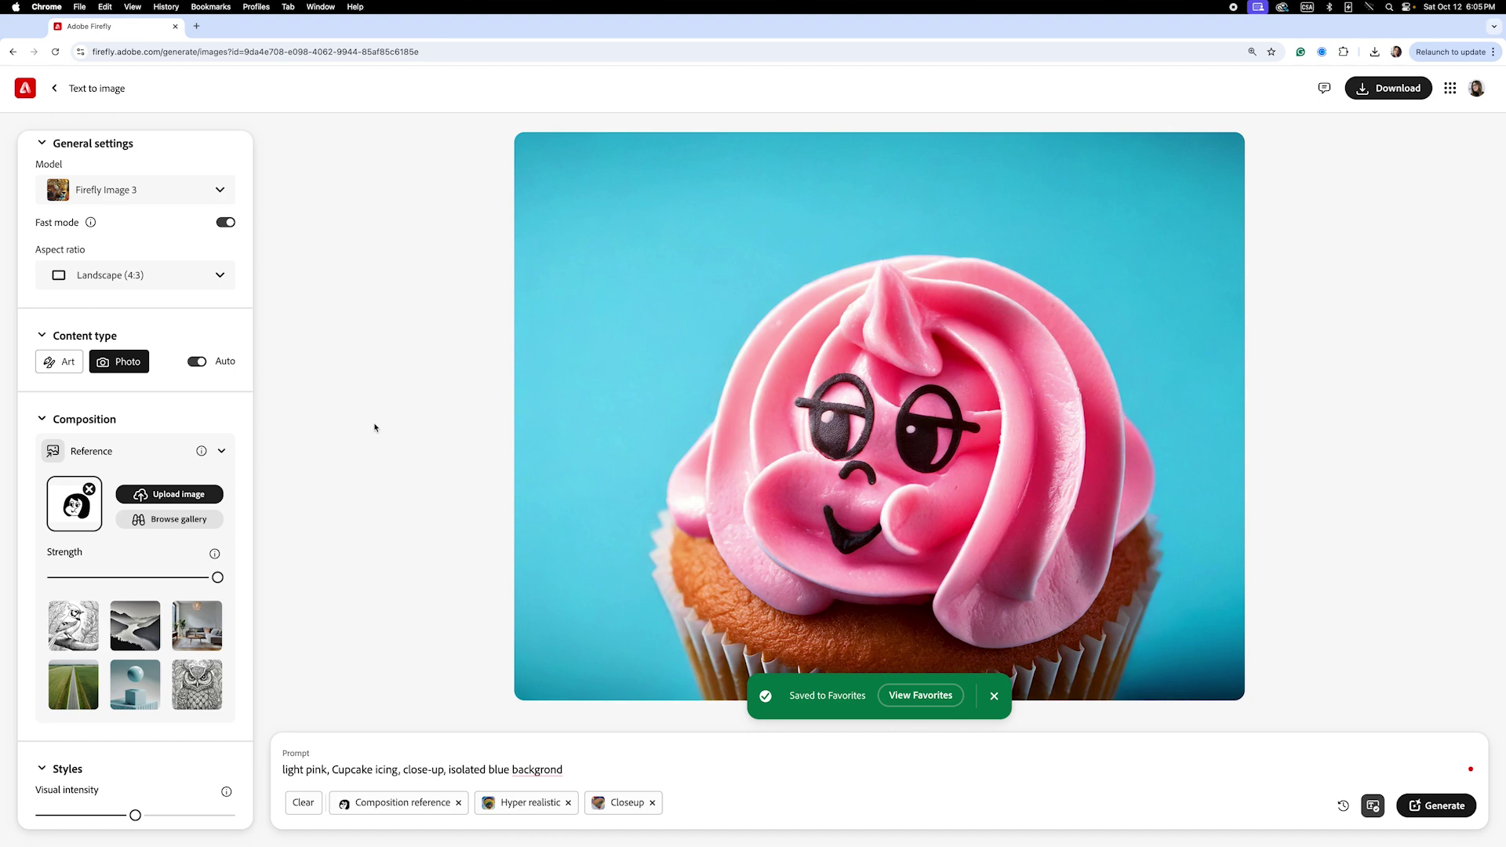
Step: Open the upscaled cupcake in Generative fill, expand the canvas on its sides, and preview the generated variations
click(554, 154)
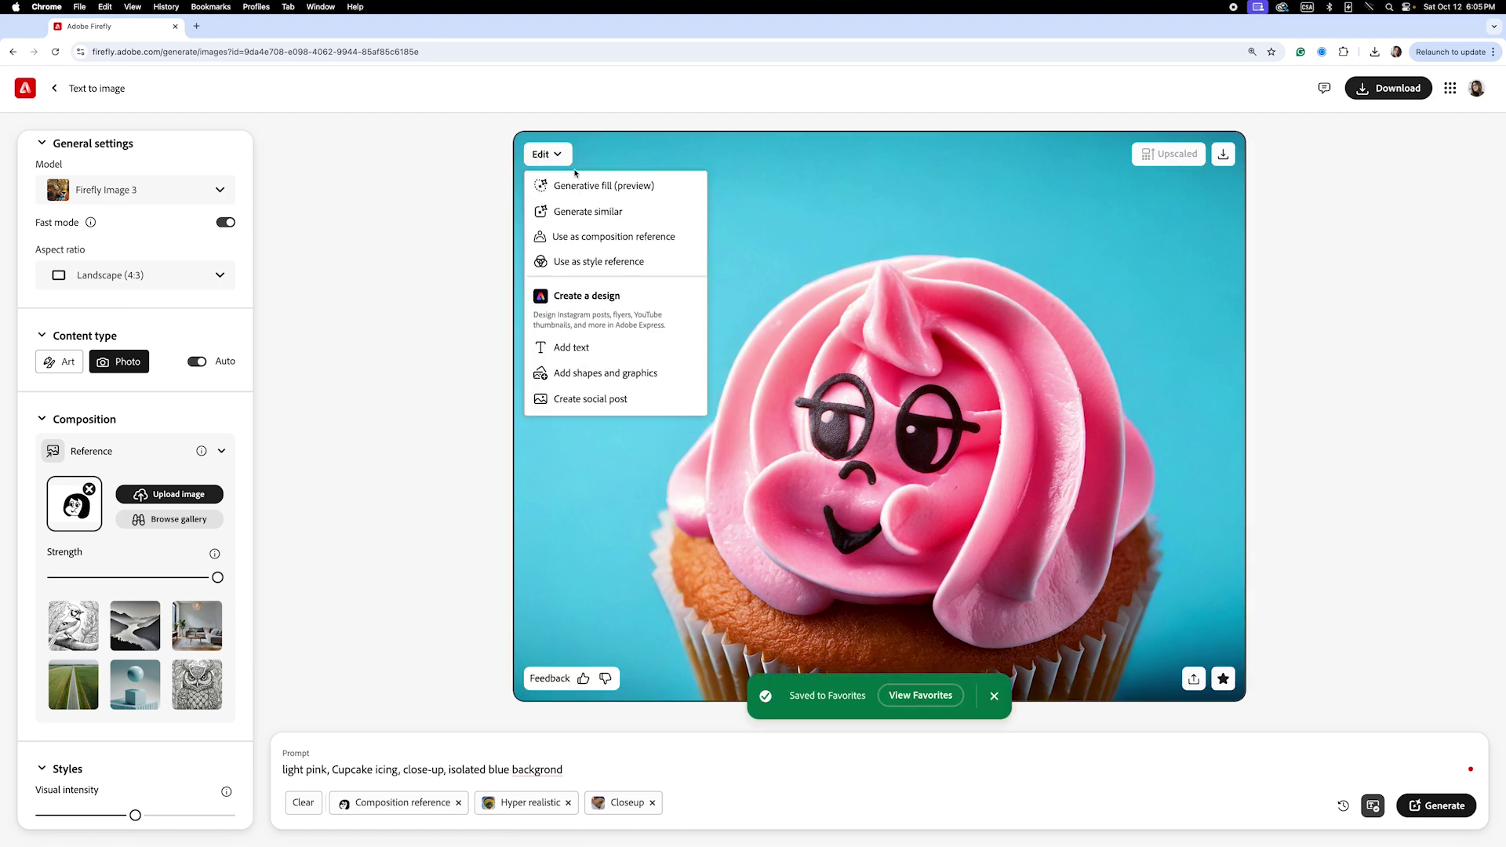
click(596, 185)
click(61, 451)
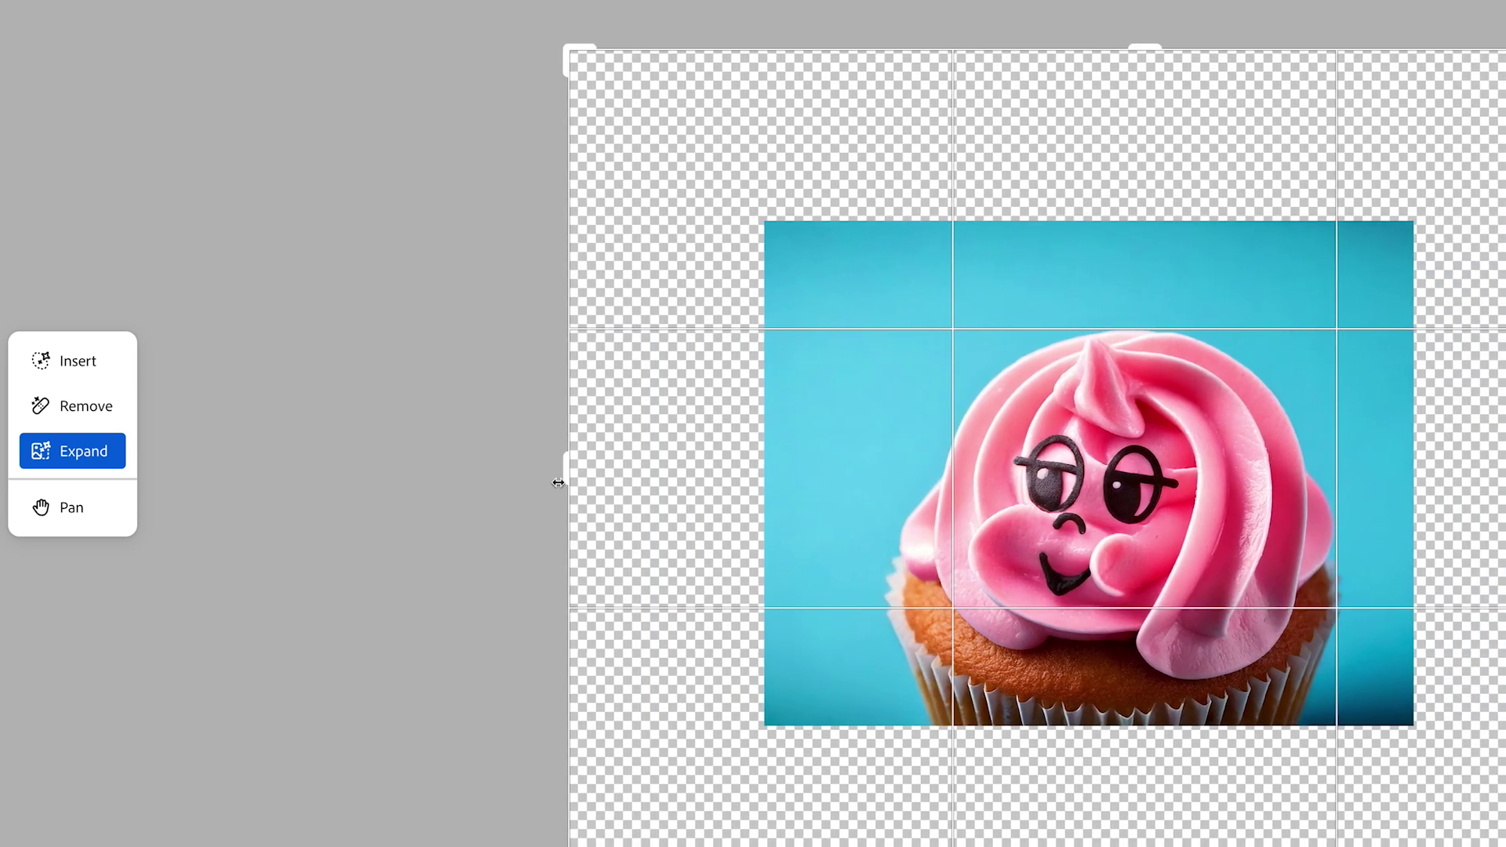
drag(561, 477, 529, 474)
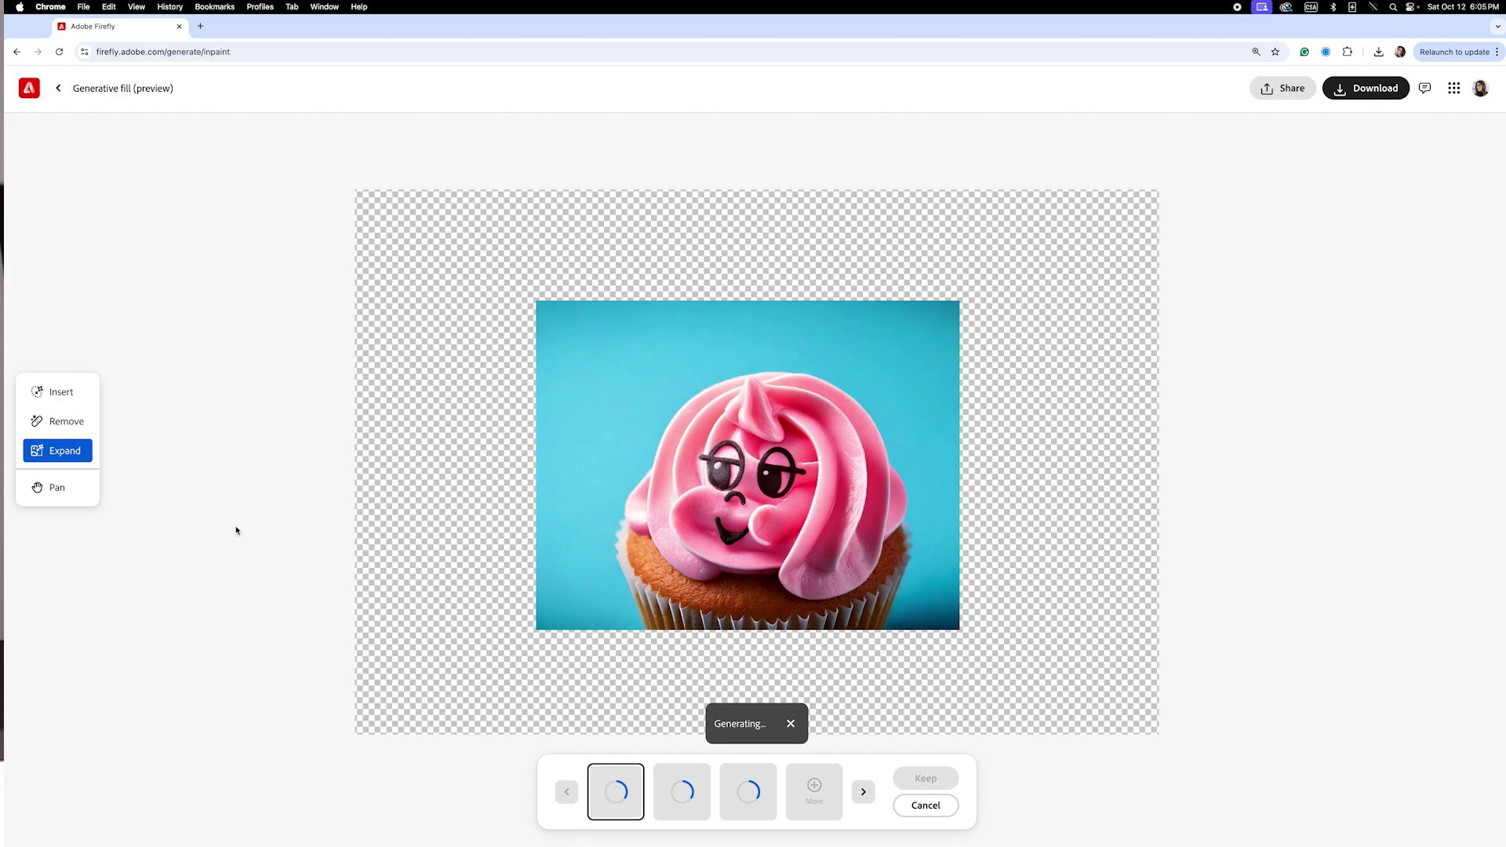
click(682, 792)
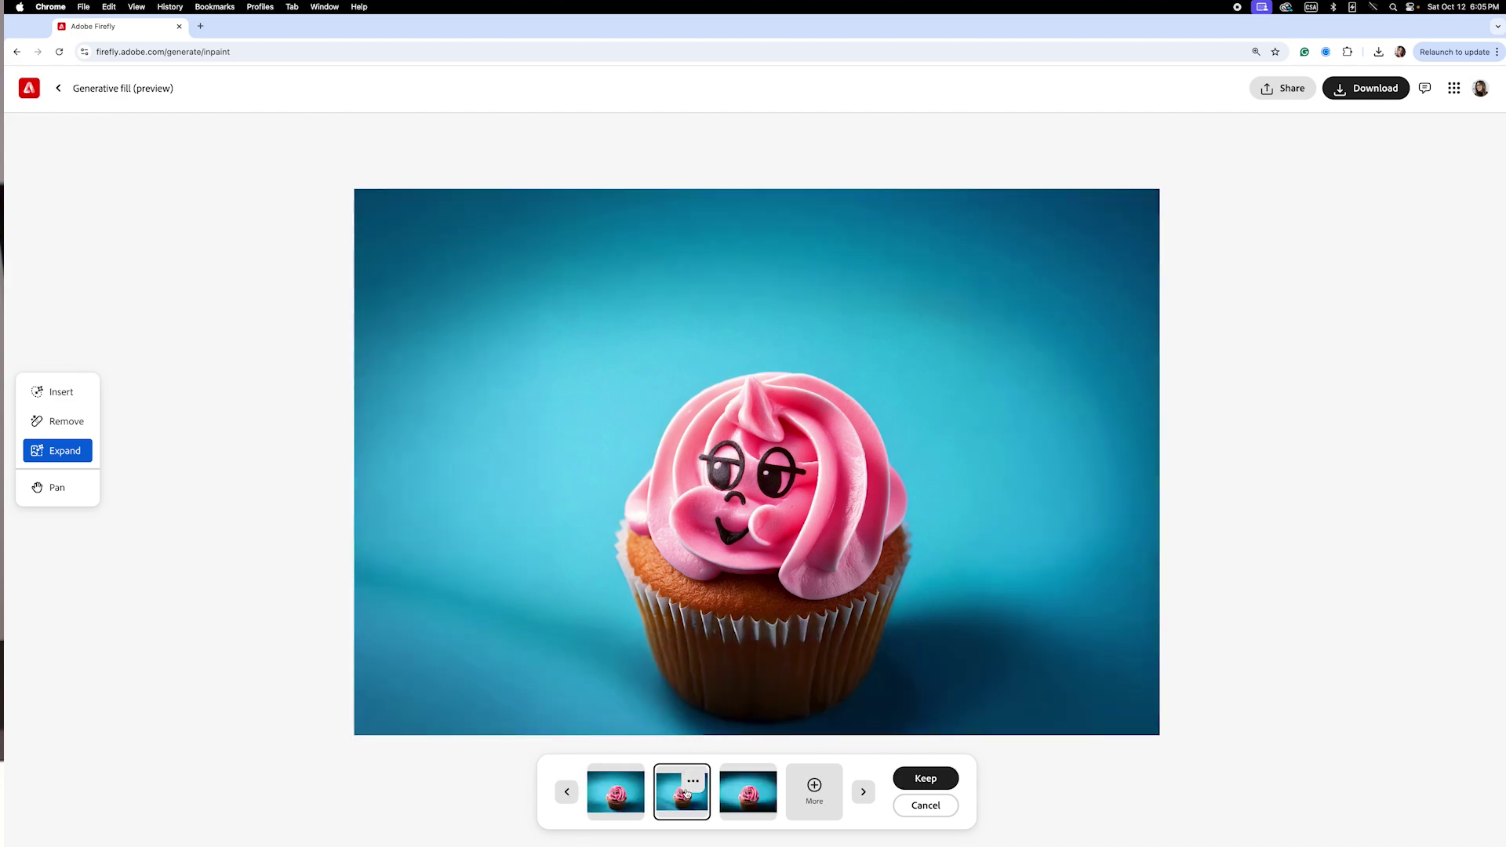
click(748, 792)
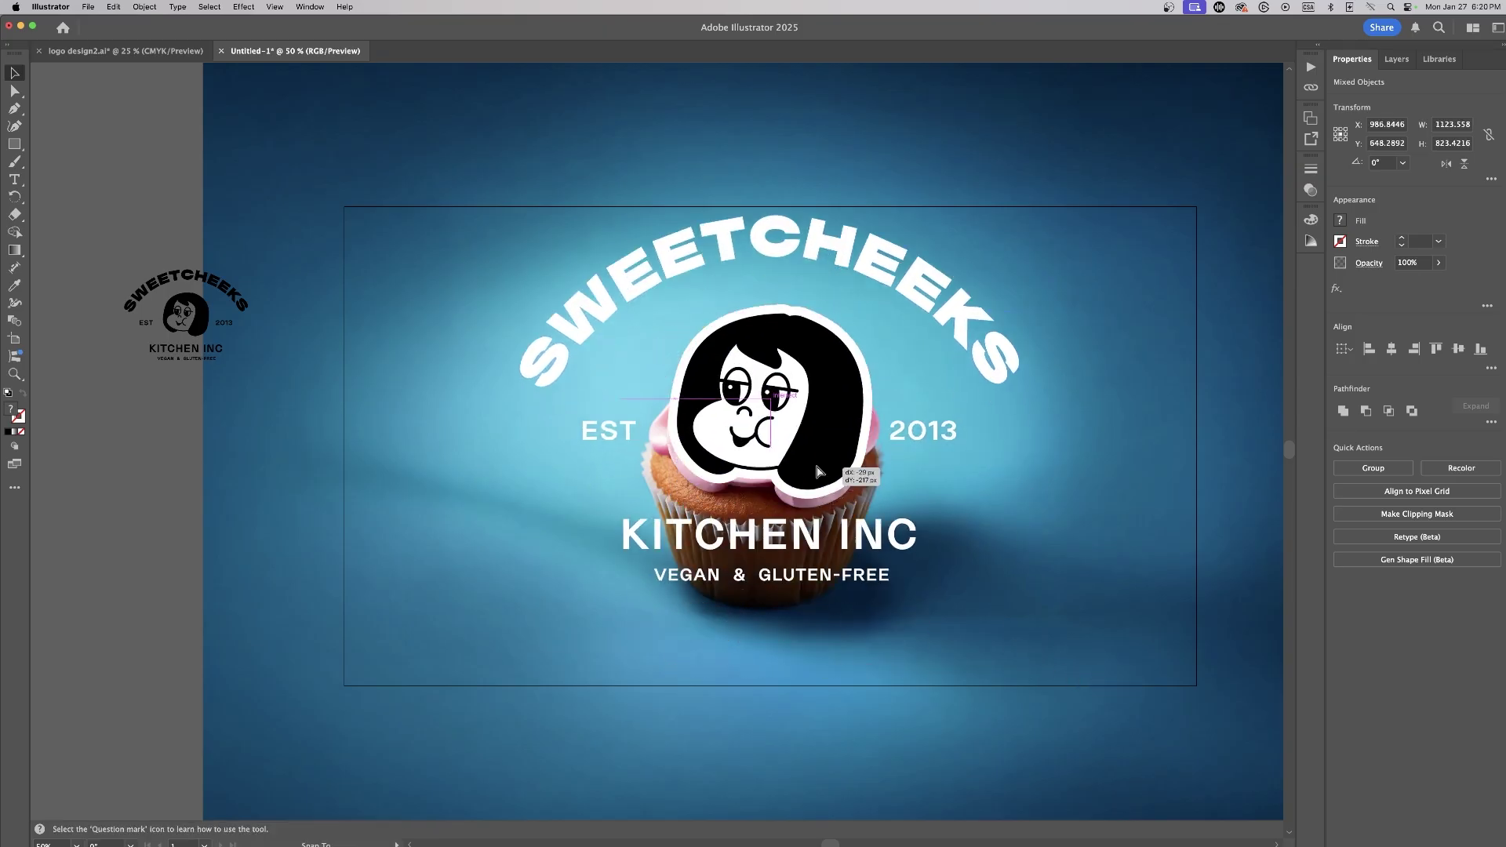
Step: In Illustrator, move the Sweetcheeks logo so the mascot lines up with the cupcake's face, and unlock all objects
drag(816, 471, 811, 483)
click(532, 317)
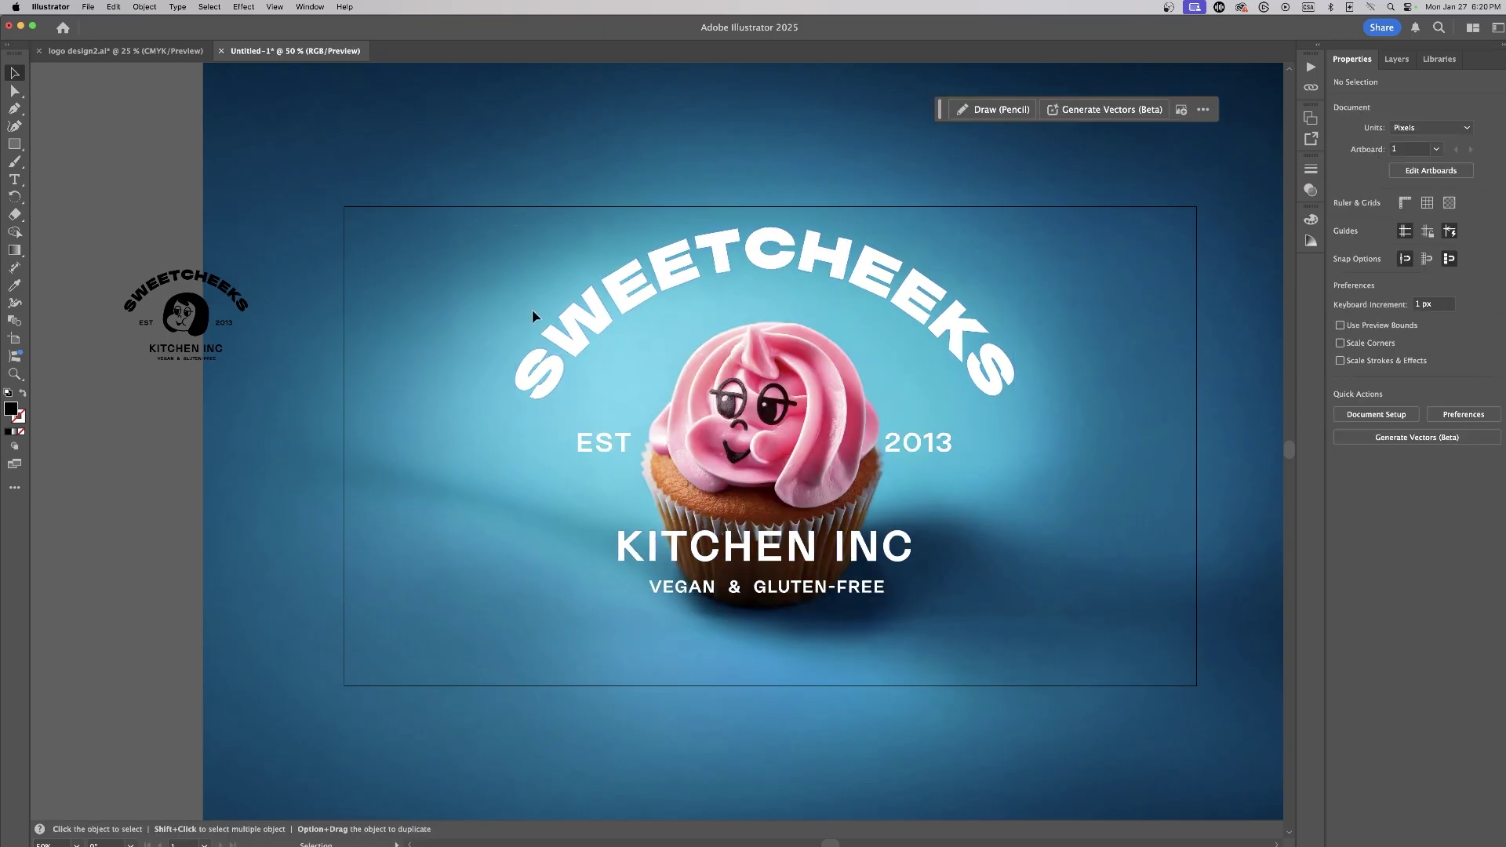
key(alt+super+a)
click(144, 6)
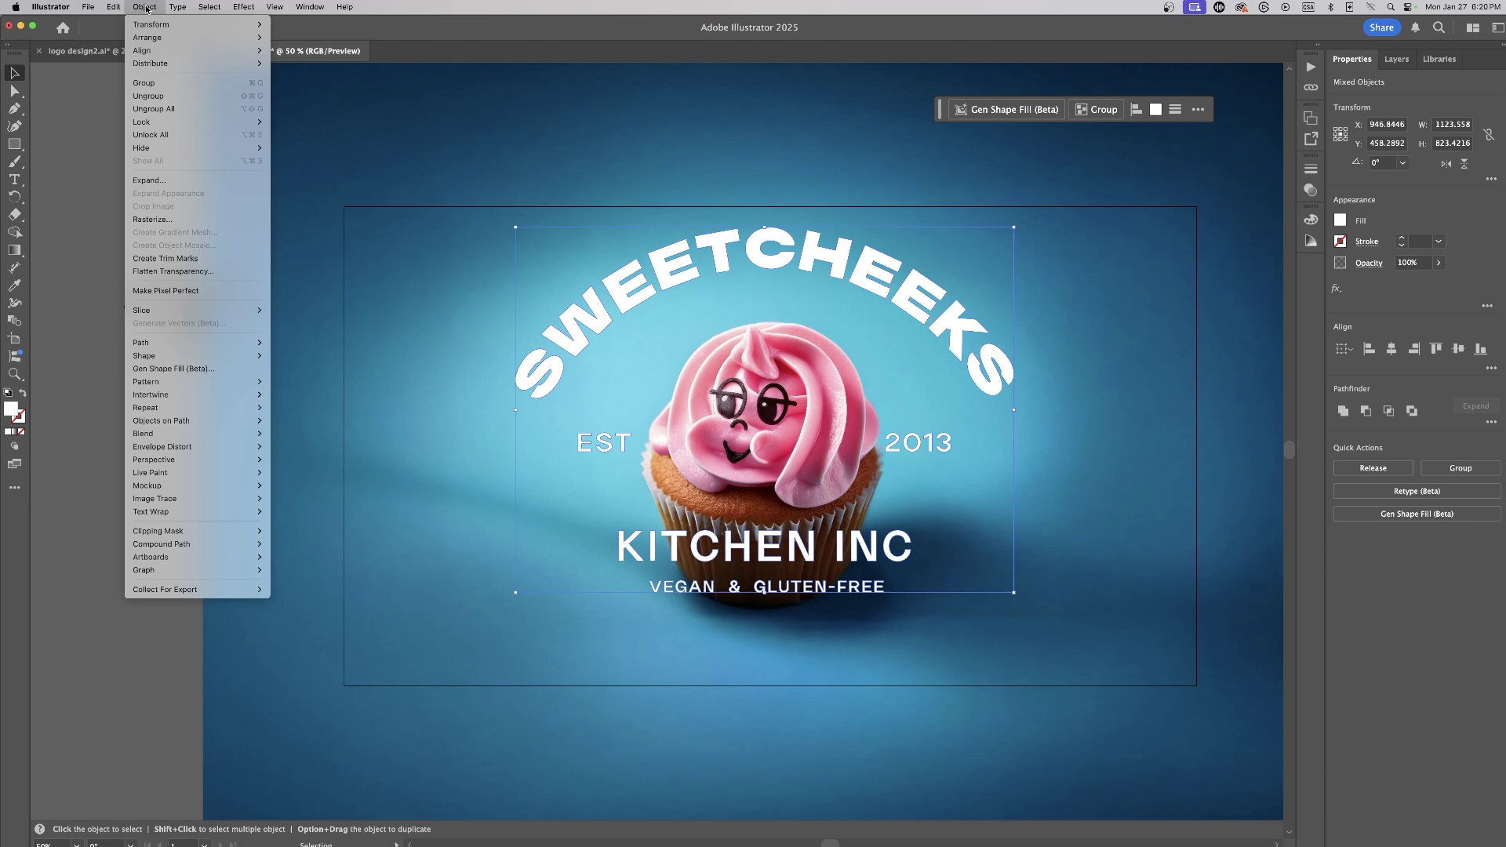
click(166, 134)
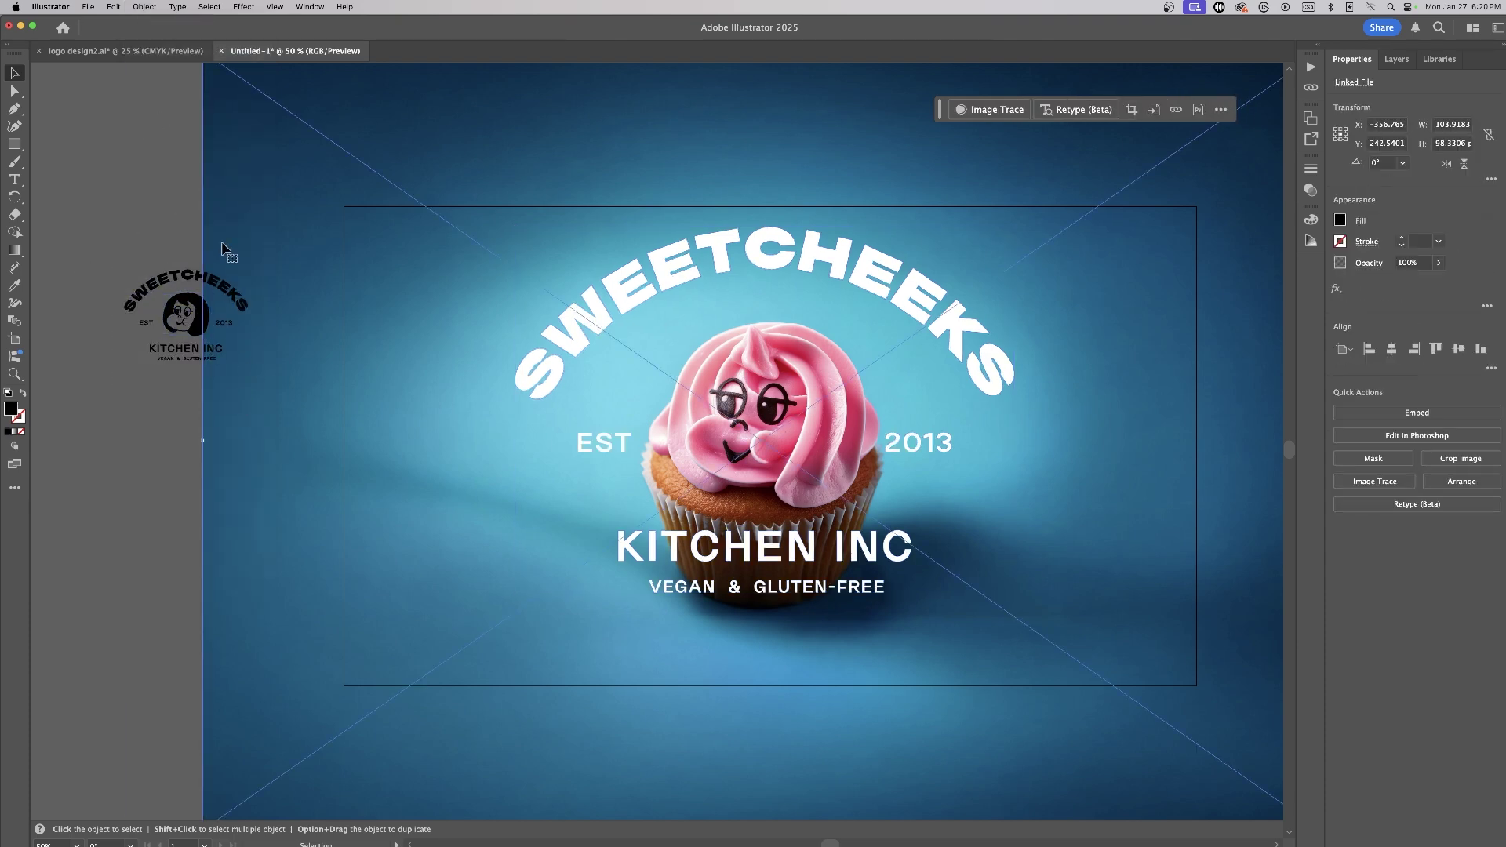
Step: Lock the blue cupcake background image and move the small black logo clear of its edge
click(176, 230)
click(244, 232)
key(super+2)
drag(271, 254, 126, 363)
drag(222, 348, 111, 383)
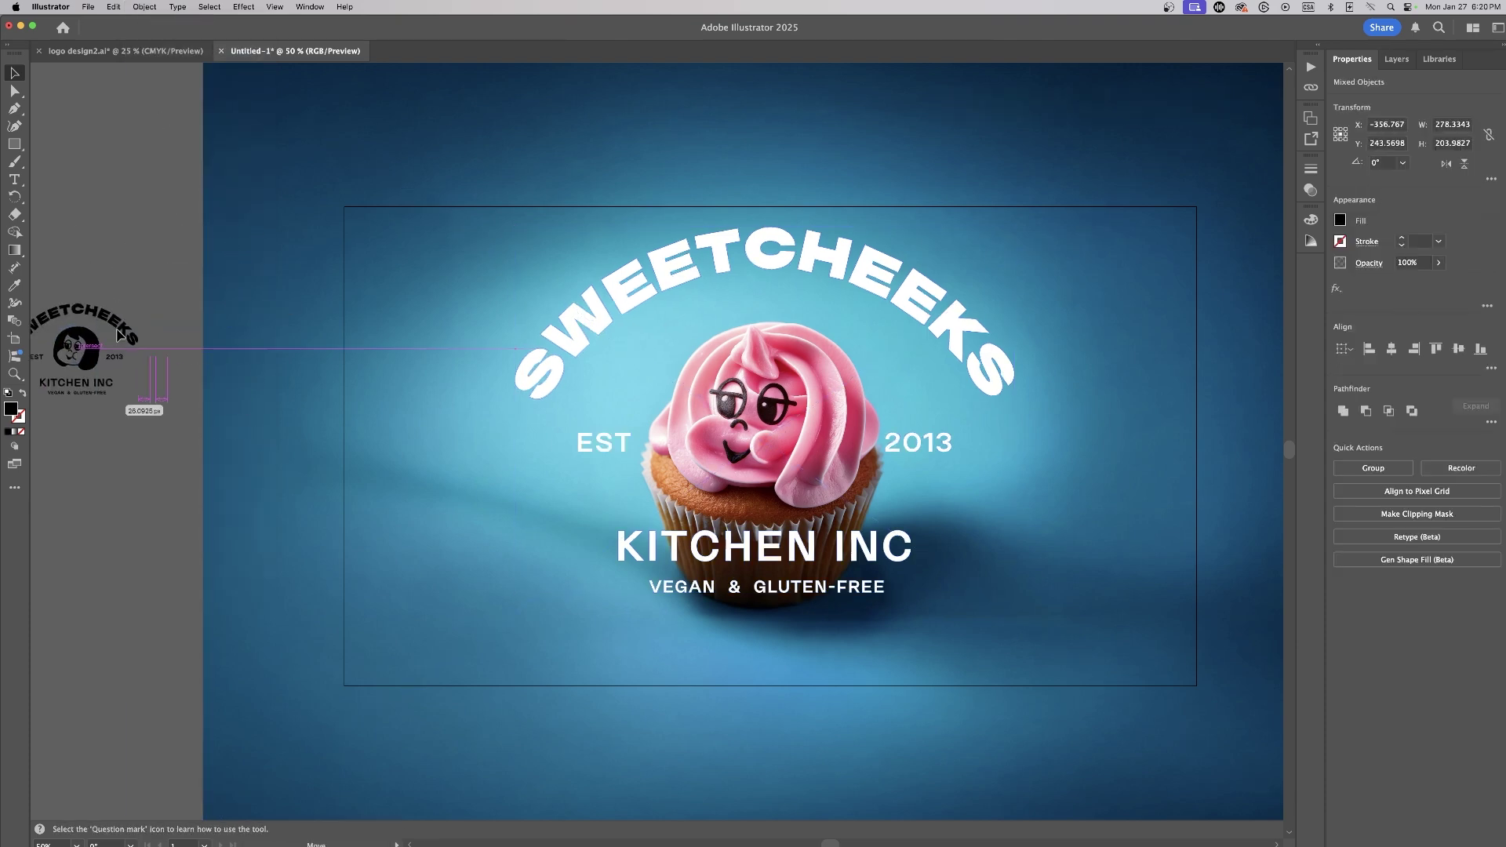
click(141, 235)
Step: Unlock all objects and fine-tune the vertical position of the artwork on the artboard
click(145, 6)
click(166, 135)
key(super+minus)
drag(925, 484, 925, 494)
key(super+shift+a)
drag(986, 479, 985, 476)
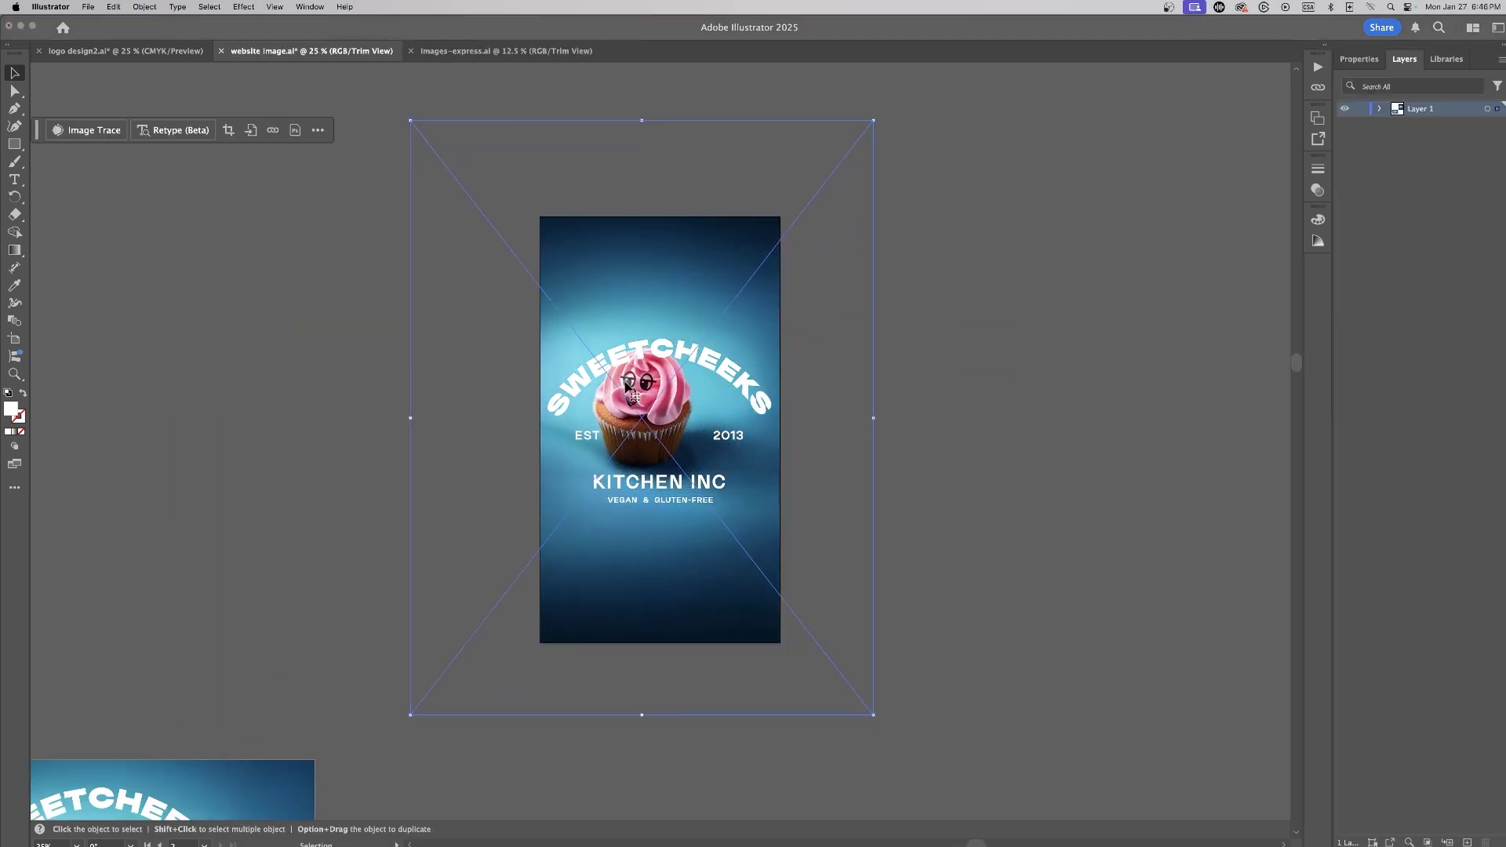
Step: Move the cupcake image slightly down on the vertical artboard, and shift the black flower pattern horizontally across the magenta cupcake poster
drag(665, 425, 668, 440)
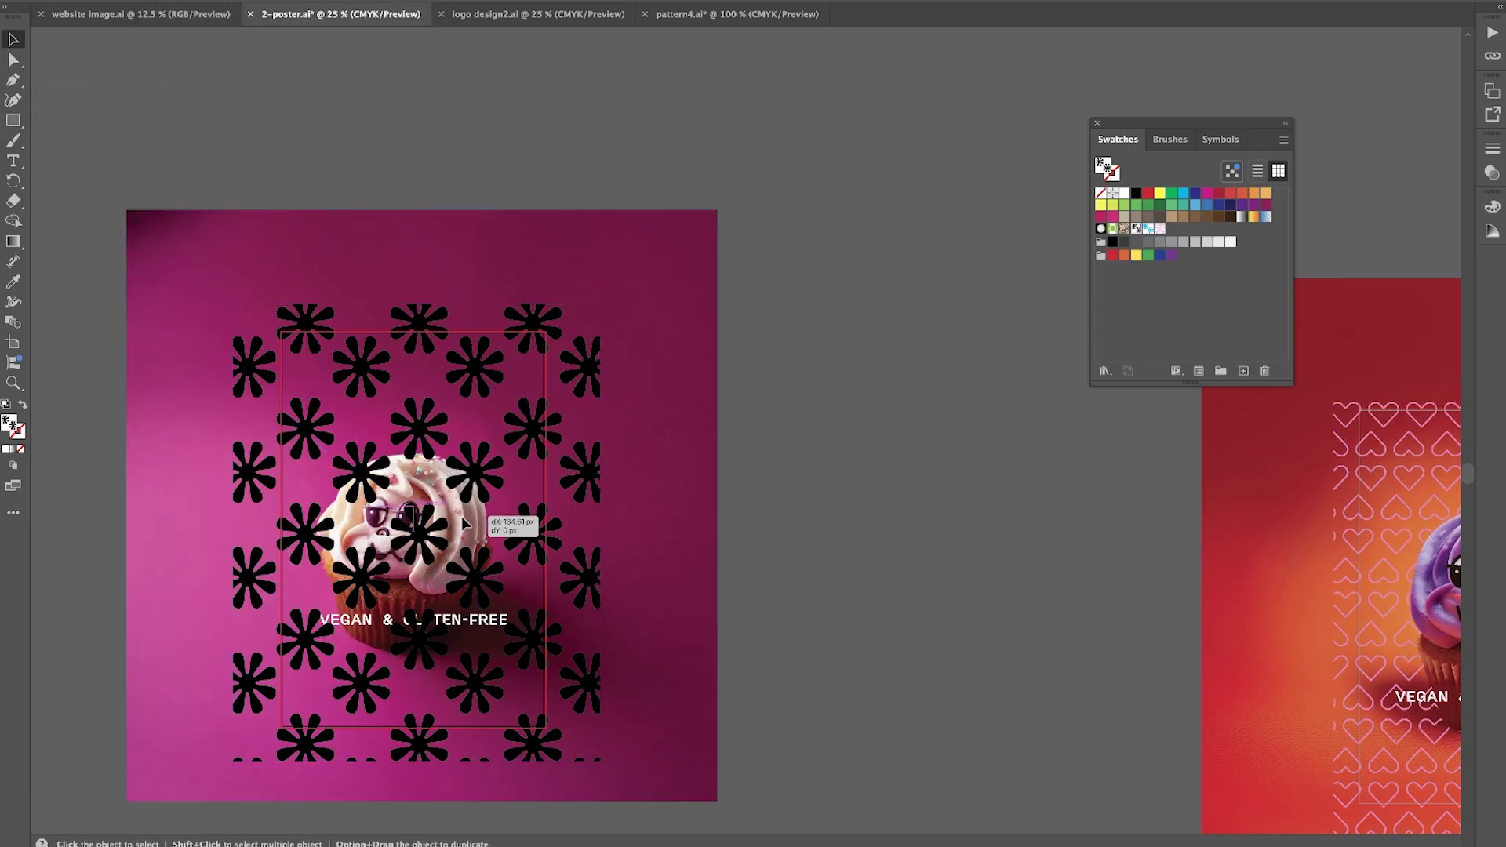
click(502, 519)
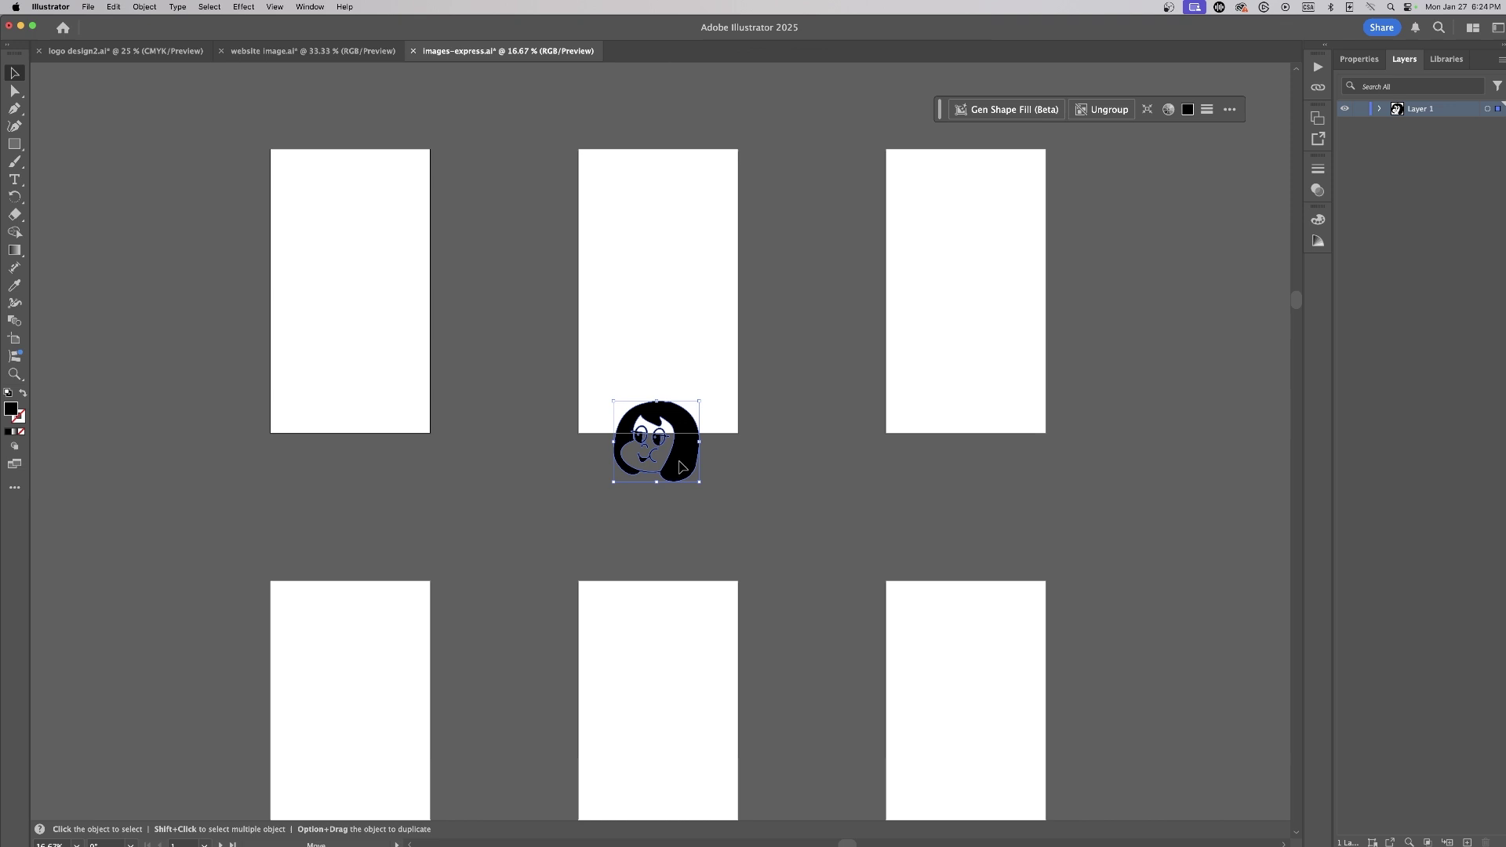
Step: Move the mascot head onto the first artboard and rename its layer as the mascot reference
drag(680, 467, 380, 322)
click(1359, 58)
click(501, 258)
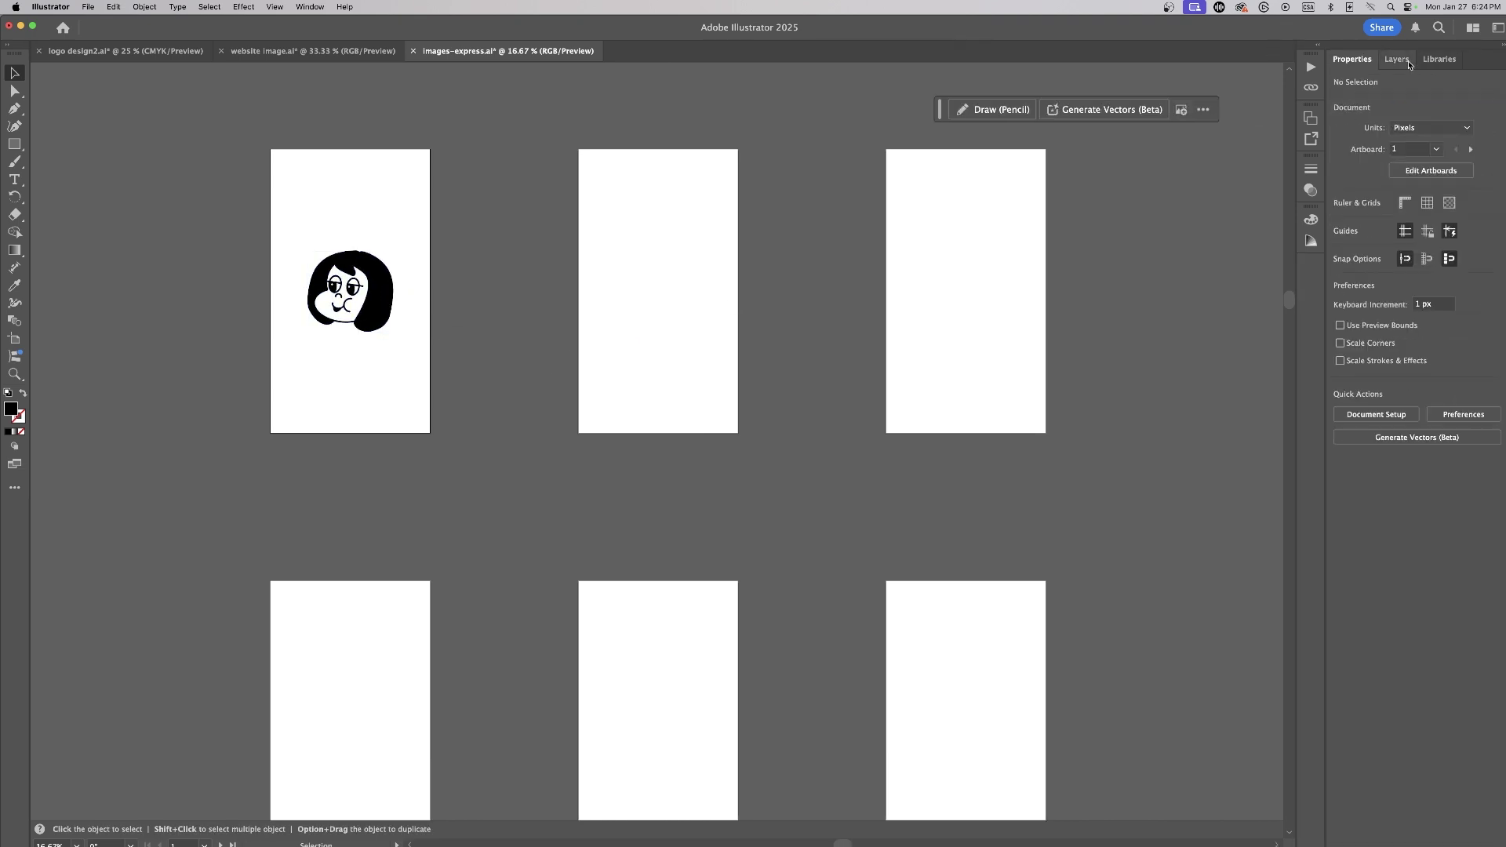
click(1403, 59)
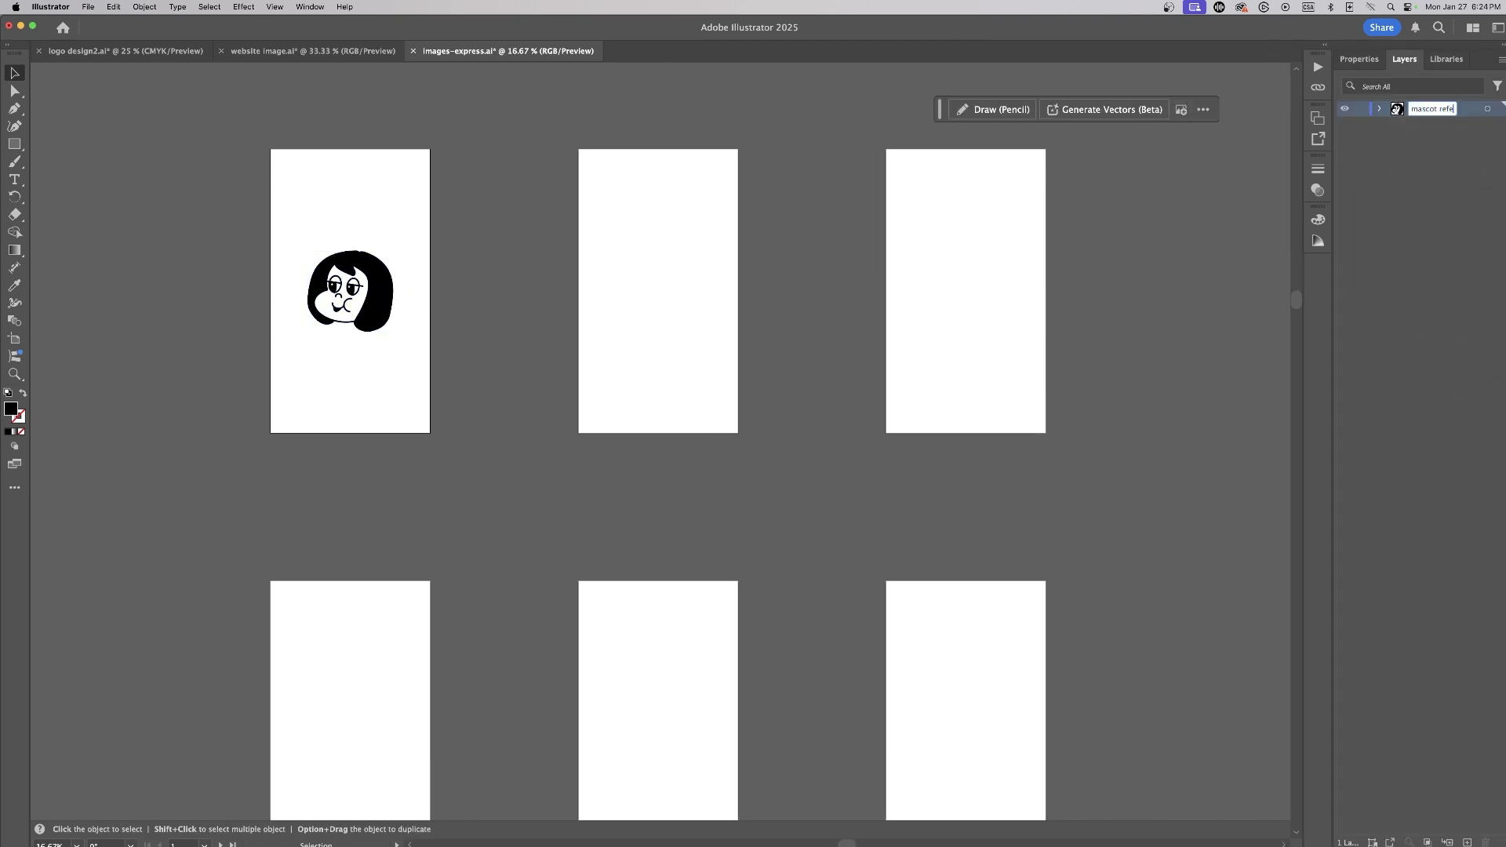
scroll(654, 204, left, 1)
Step: Copy the mascot head and paste it at the same position on each of the other artboards
click(376, 313)
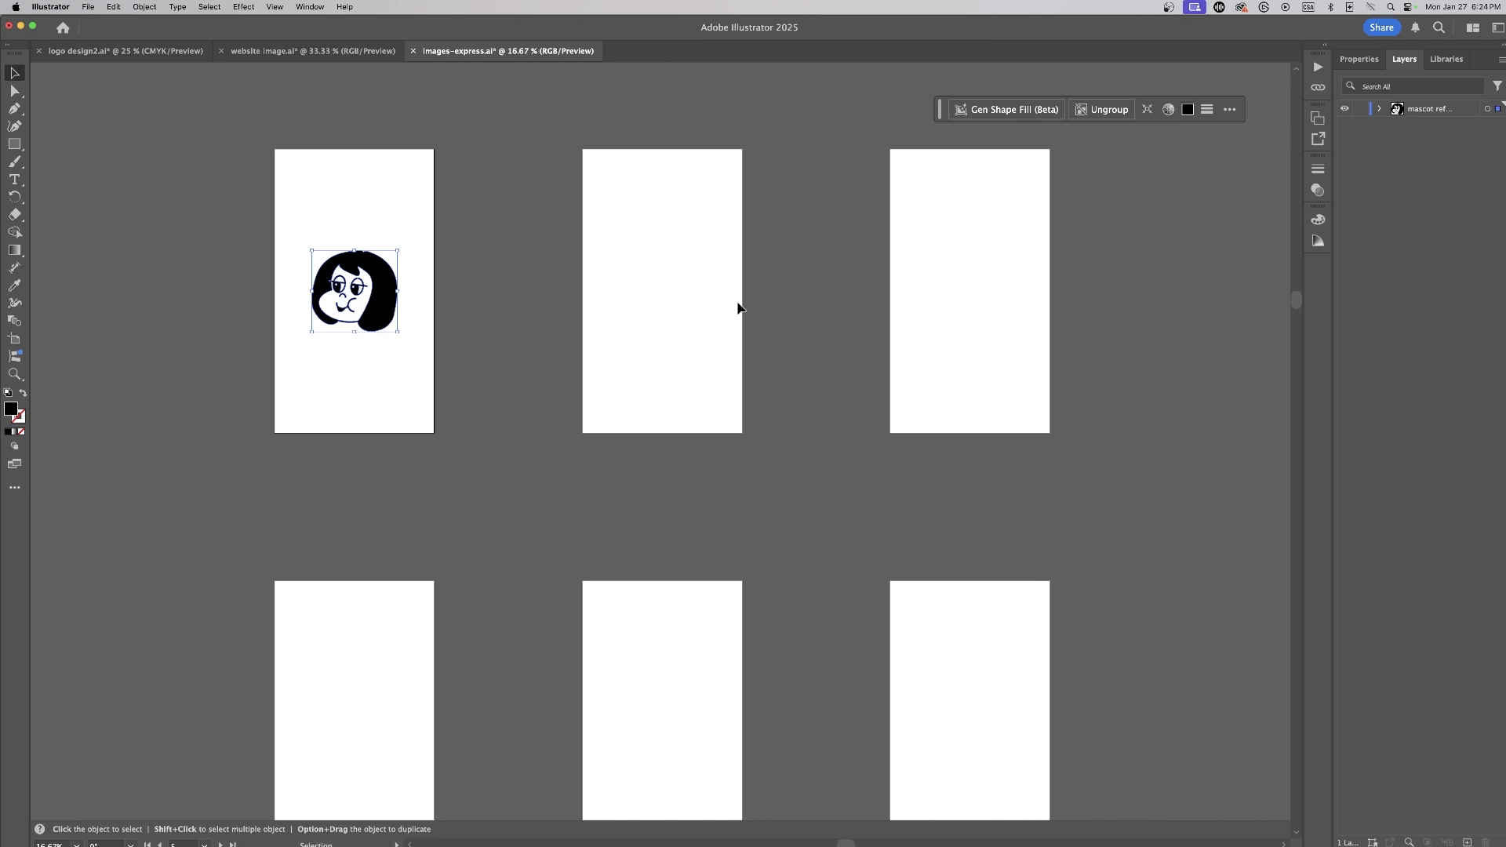
click(785, 346)
scroll(783, 343, down, 2)
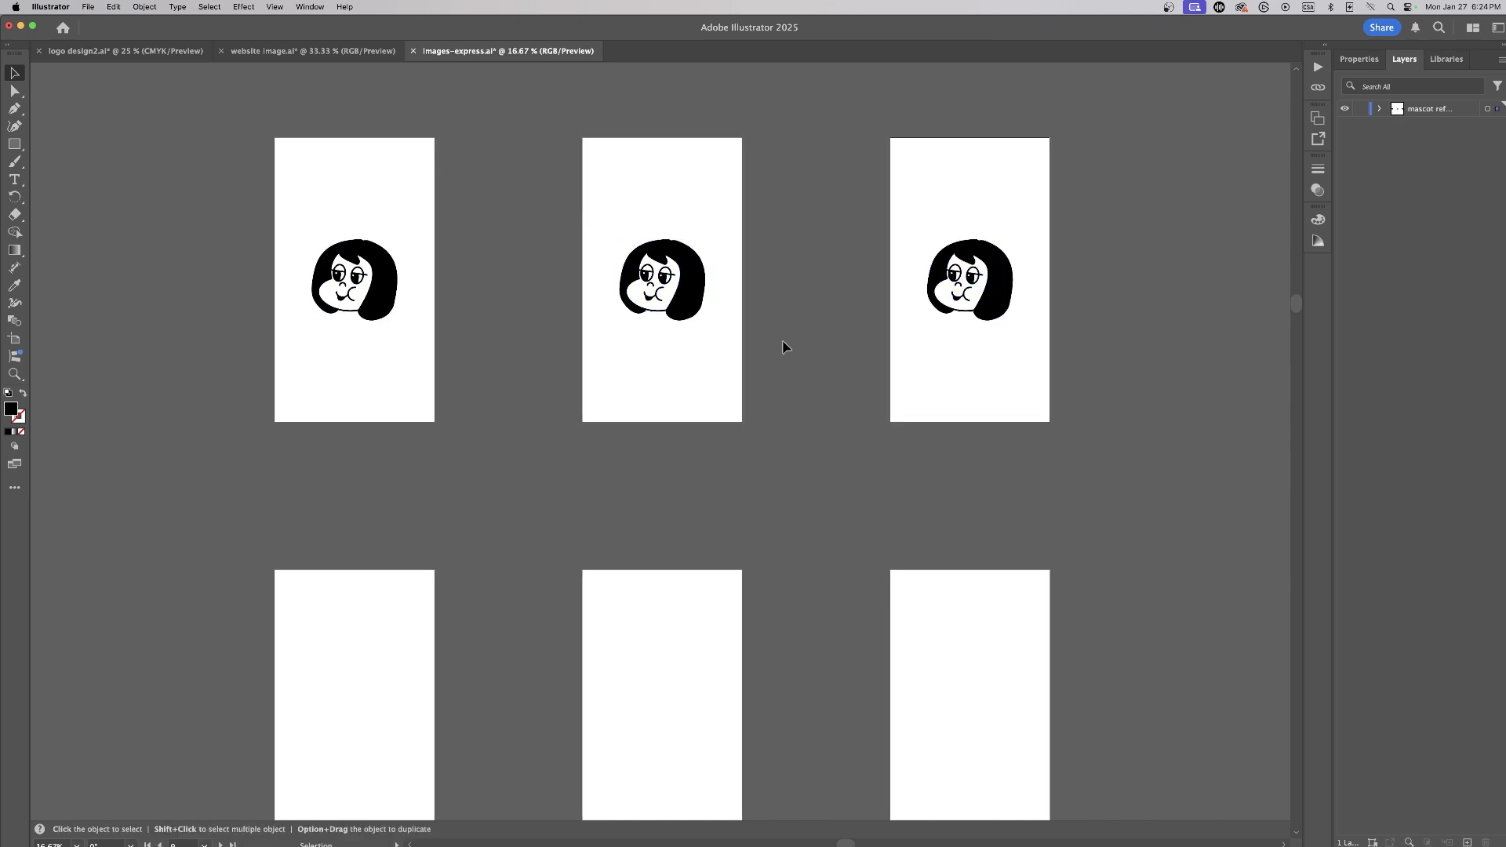
click(678, 673)
key(super+f)
scroll(676, 675, down, 3)
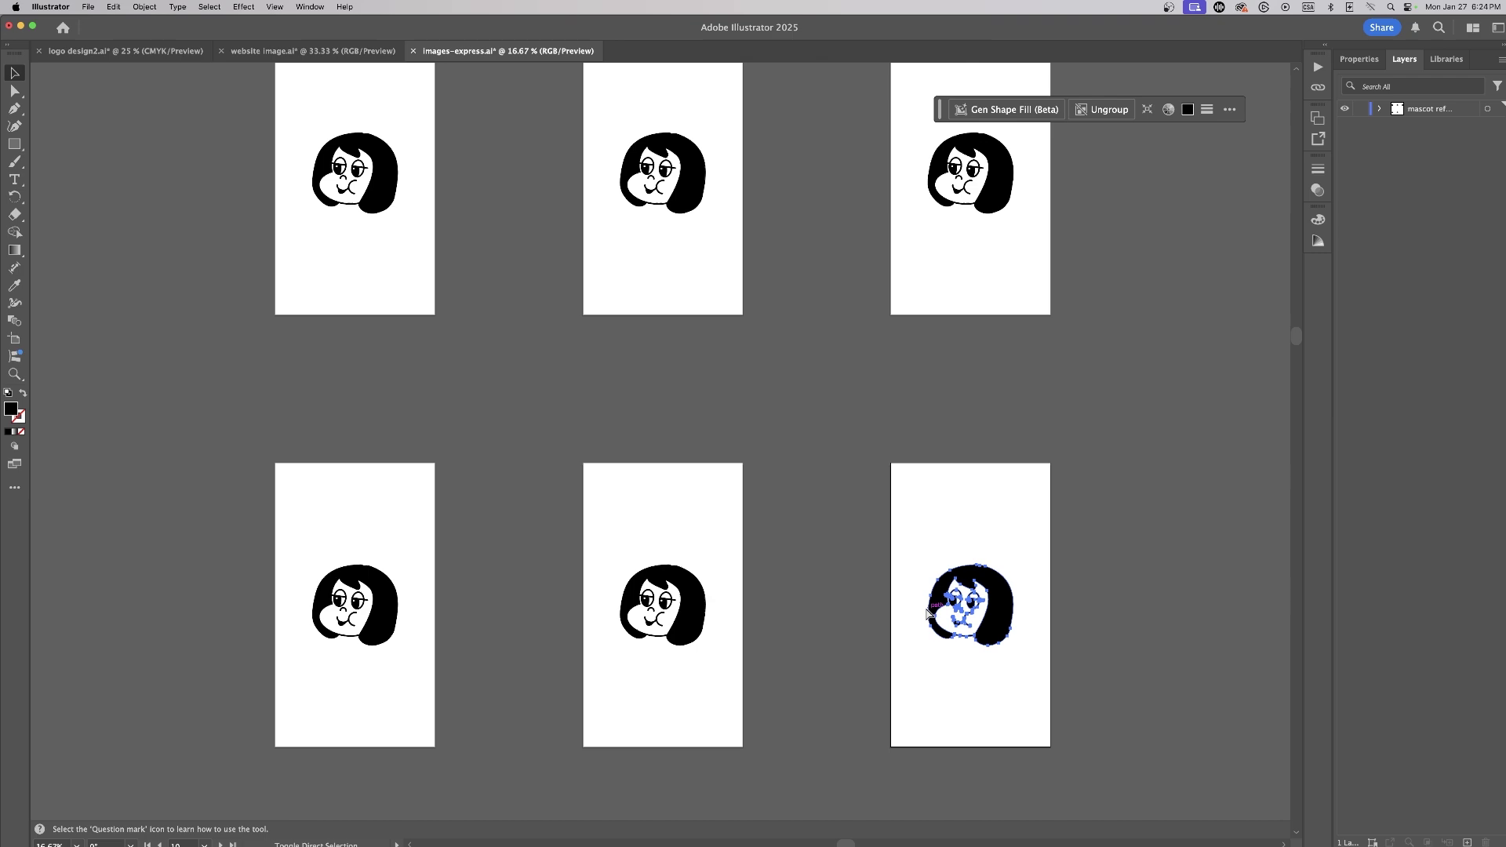
scroll(927, 614, down, 18)
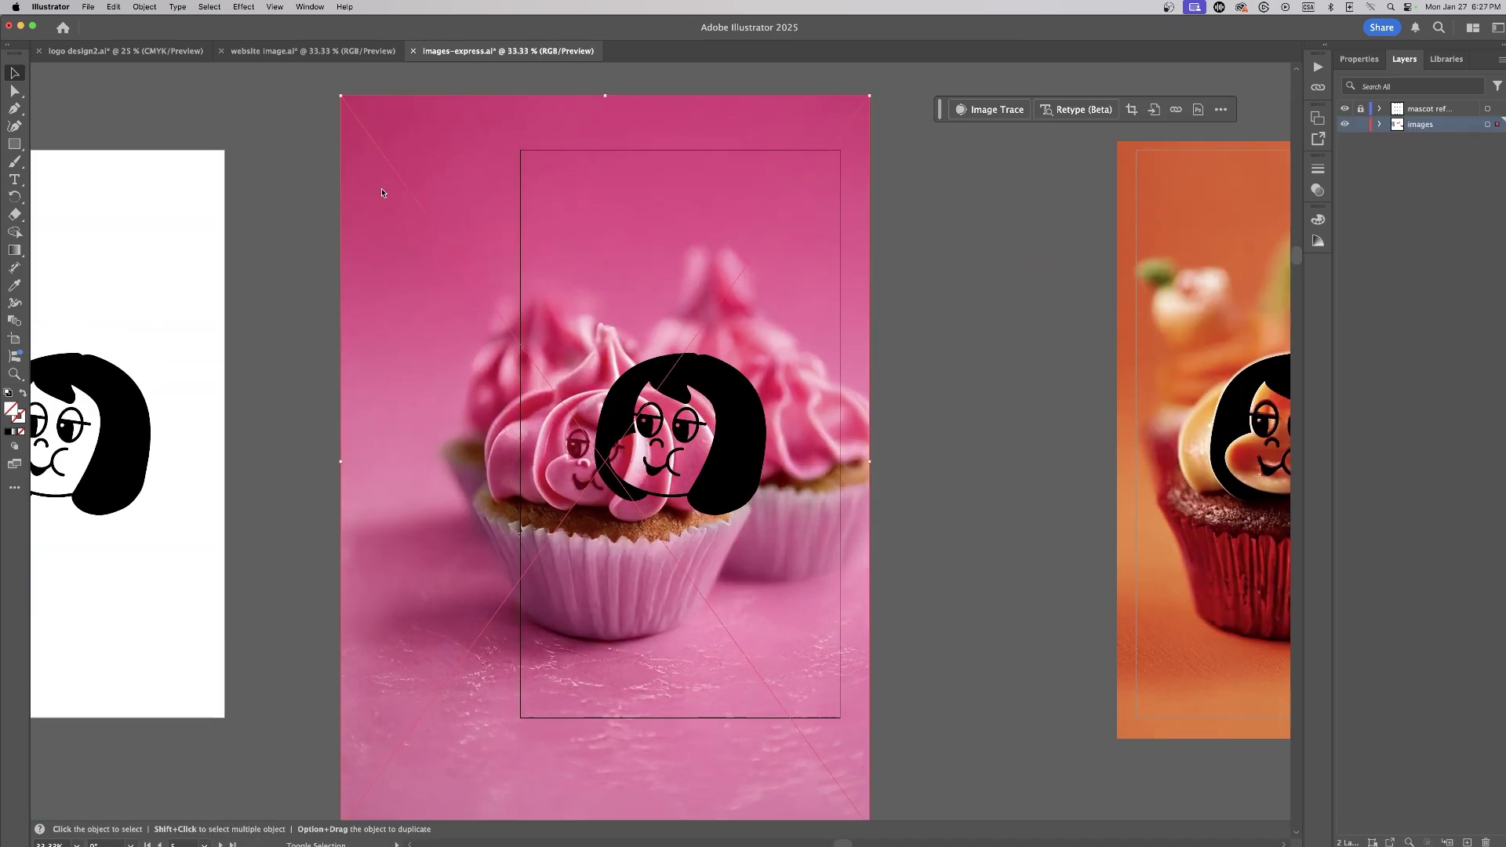
Step: Enlarge the pink cupcake photo on the second artboard and move it so its icing face sits under the mascot head
drag(345, 78, 367, 60)
drag(438, 387, 467, 410)
key(super+=)
scroll(279, 706, down, 4)
drag(229, 789, 215, 809)
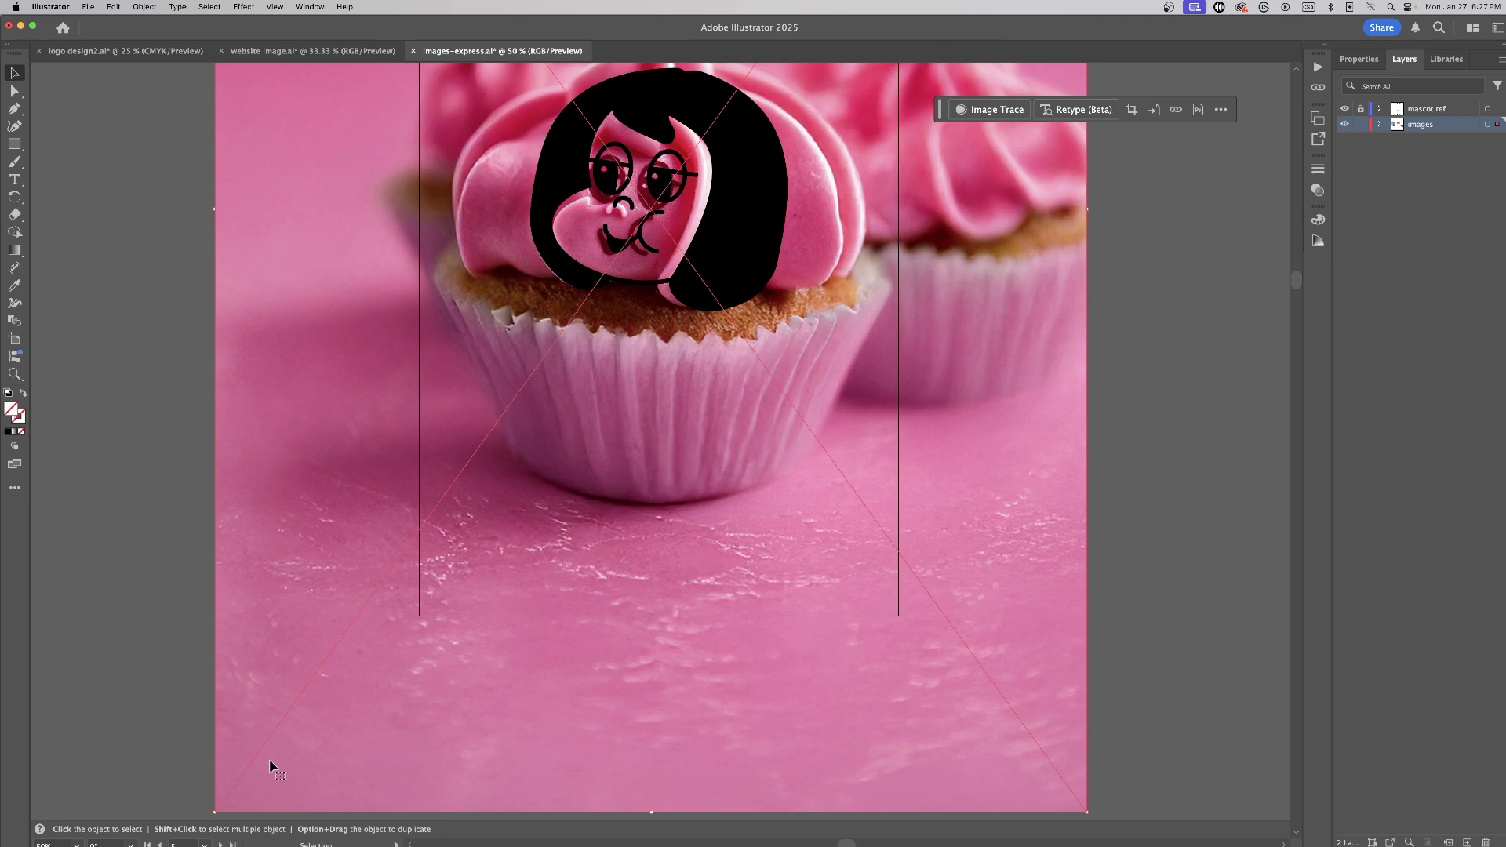
drag(279, 755, 287, 746)
Step: Fine-tune the pink cupcake photo's size and position so its face matches the mascot reference
key(super+-)
drag(366, 710, 355, 724)
drag(385, 705, 393, 697)
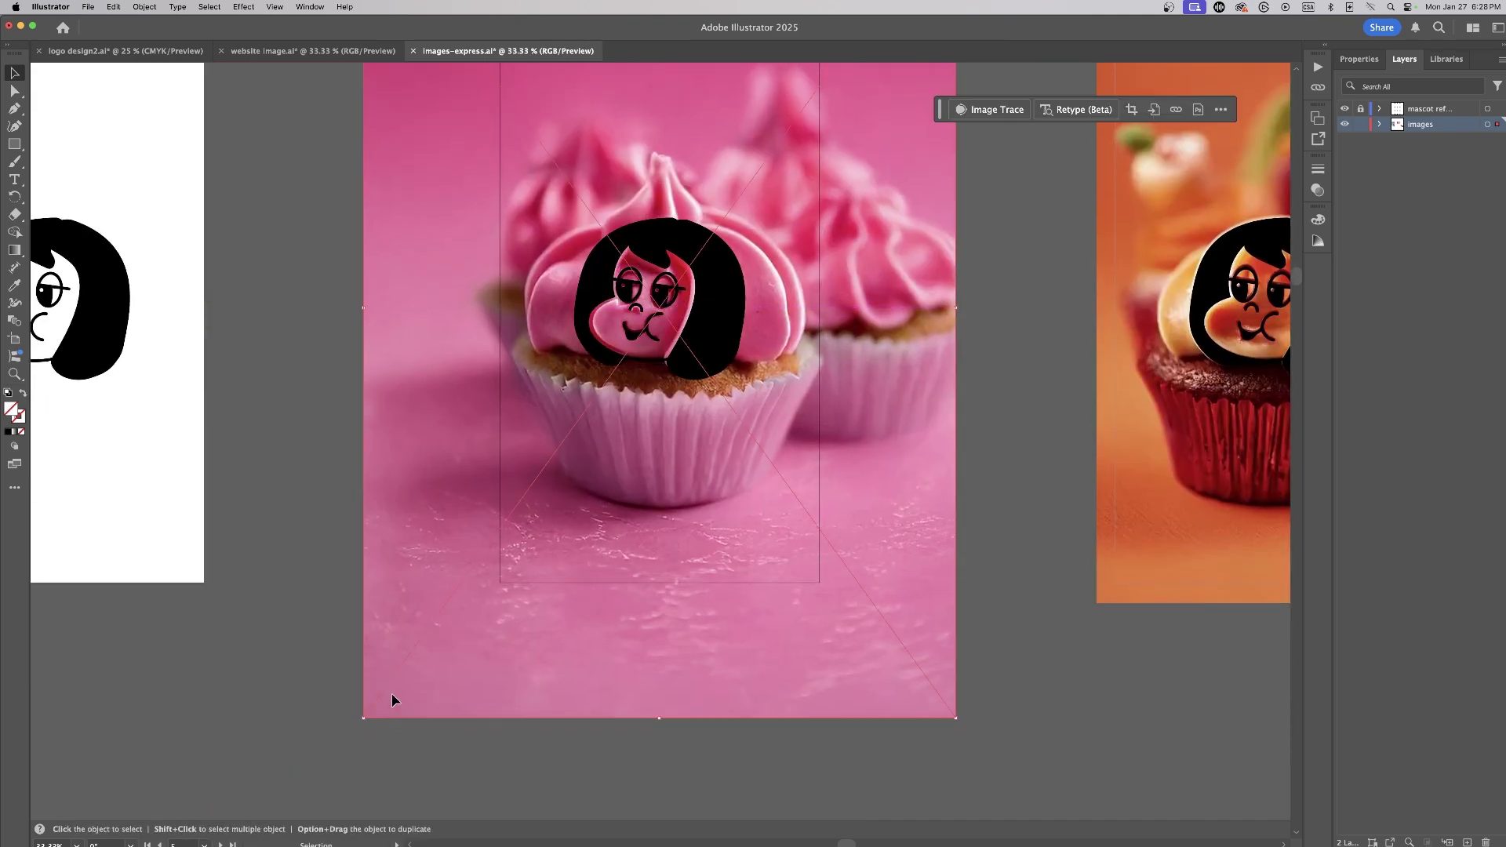
scroll(393, 697, up, 6)
drag(364, 115, 356, 103)
drag(449, 219, 453, 225)
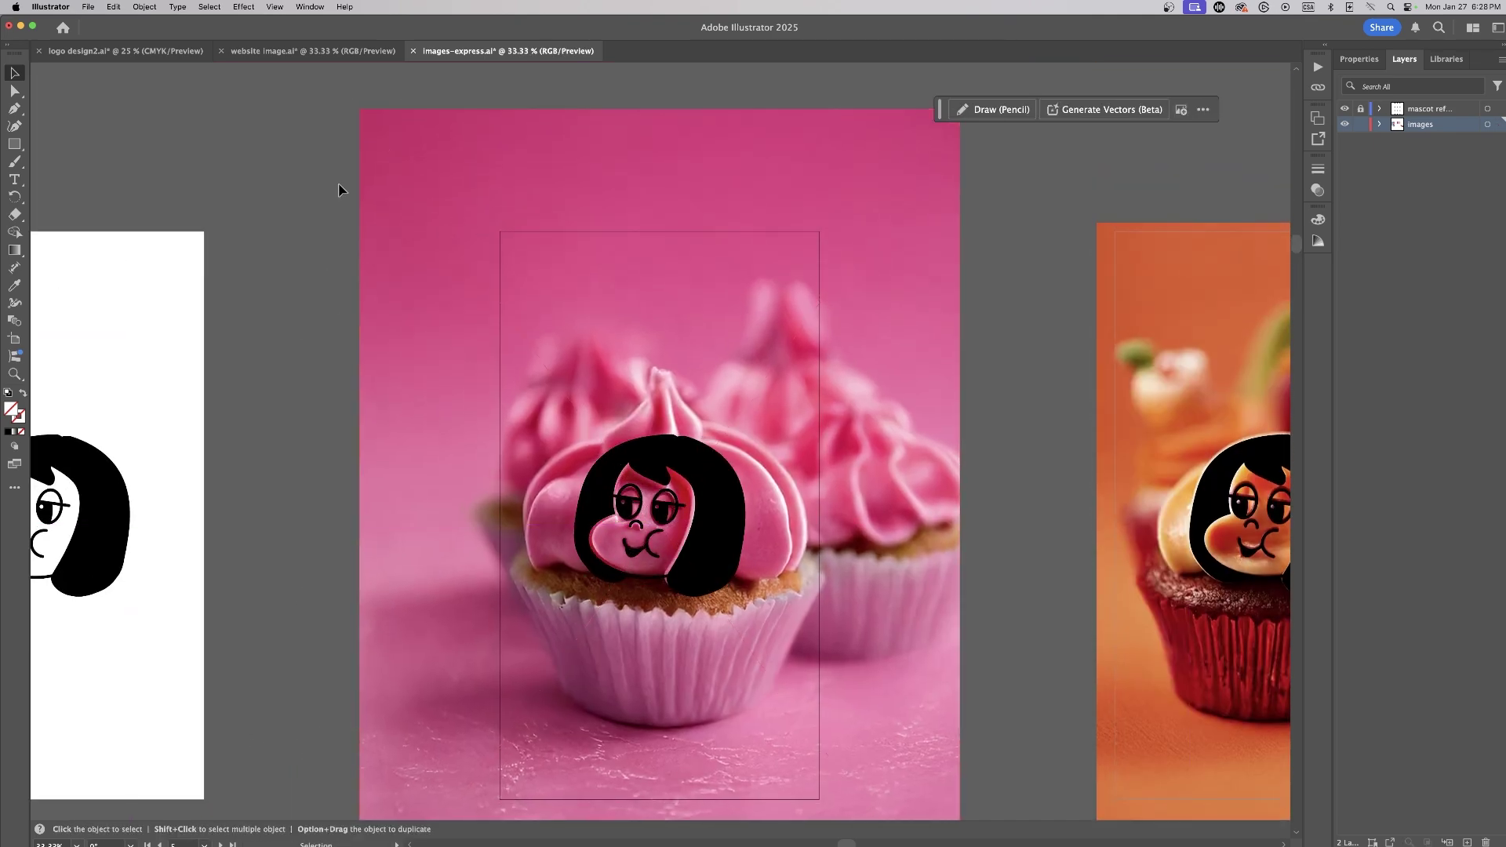
Step: Draw a rectangle slightly larger than the second artboard and use it as a clipping mask for the pink cupcake photo
key(m)
key(super+minus)
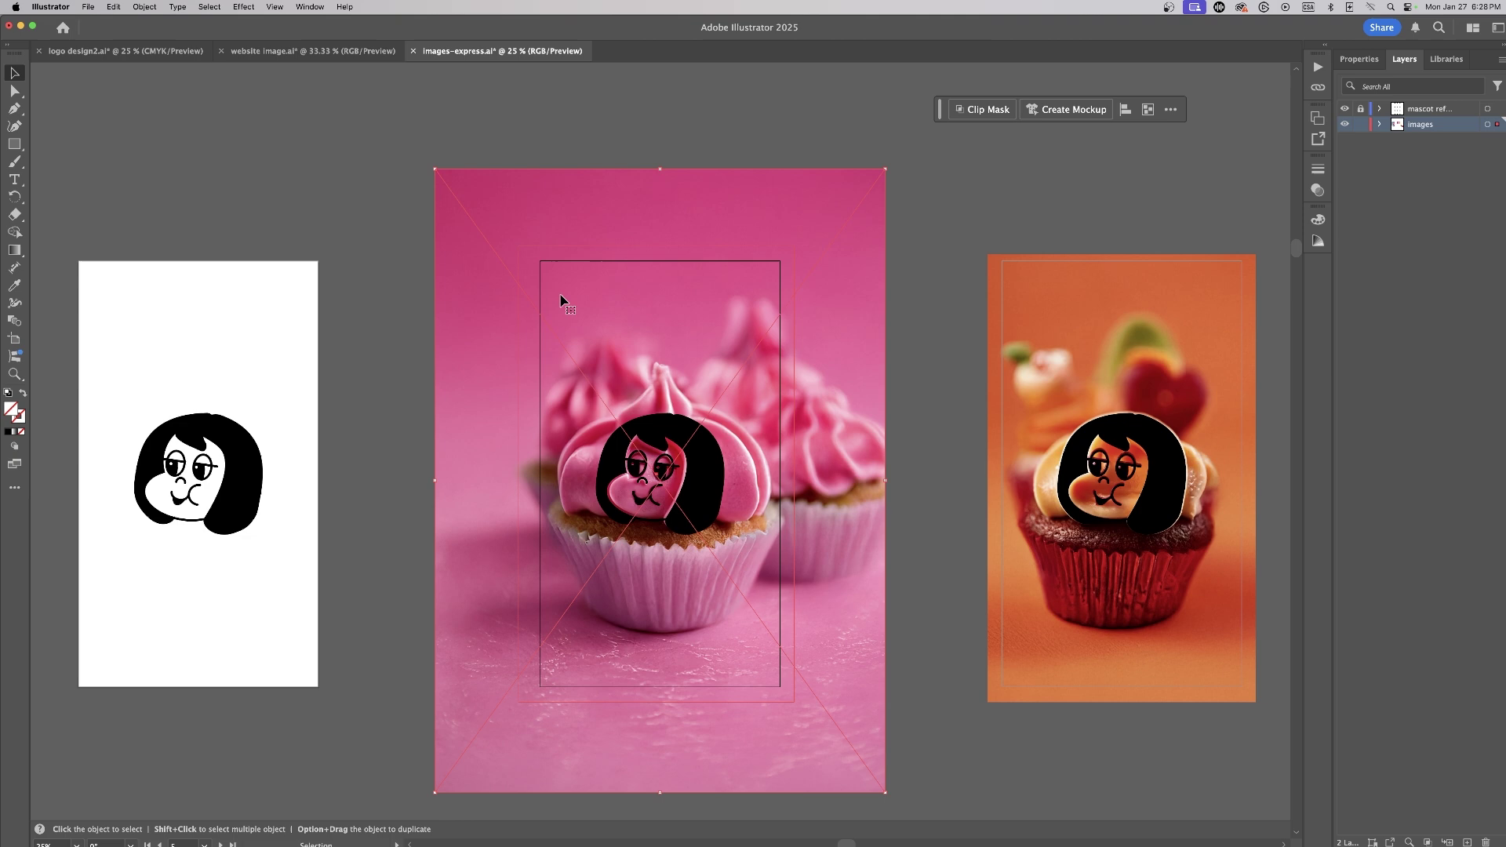
key(super+7)
Step: Move the light pink single-cupcake photo onto the first artboard, behind the mascot head
scroll(602, 360, left, 3)
click(602, 360)
key(super+minus)
drag(78, 578, 603, 368)
key(super+plus)
key(super+plus)
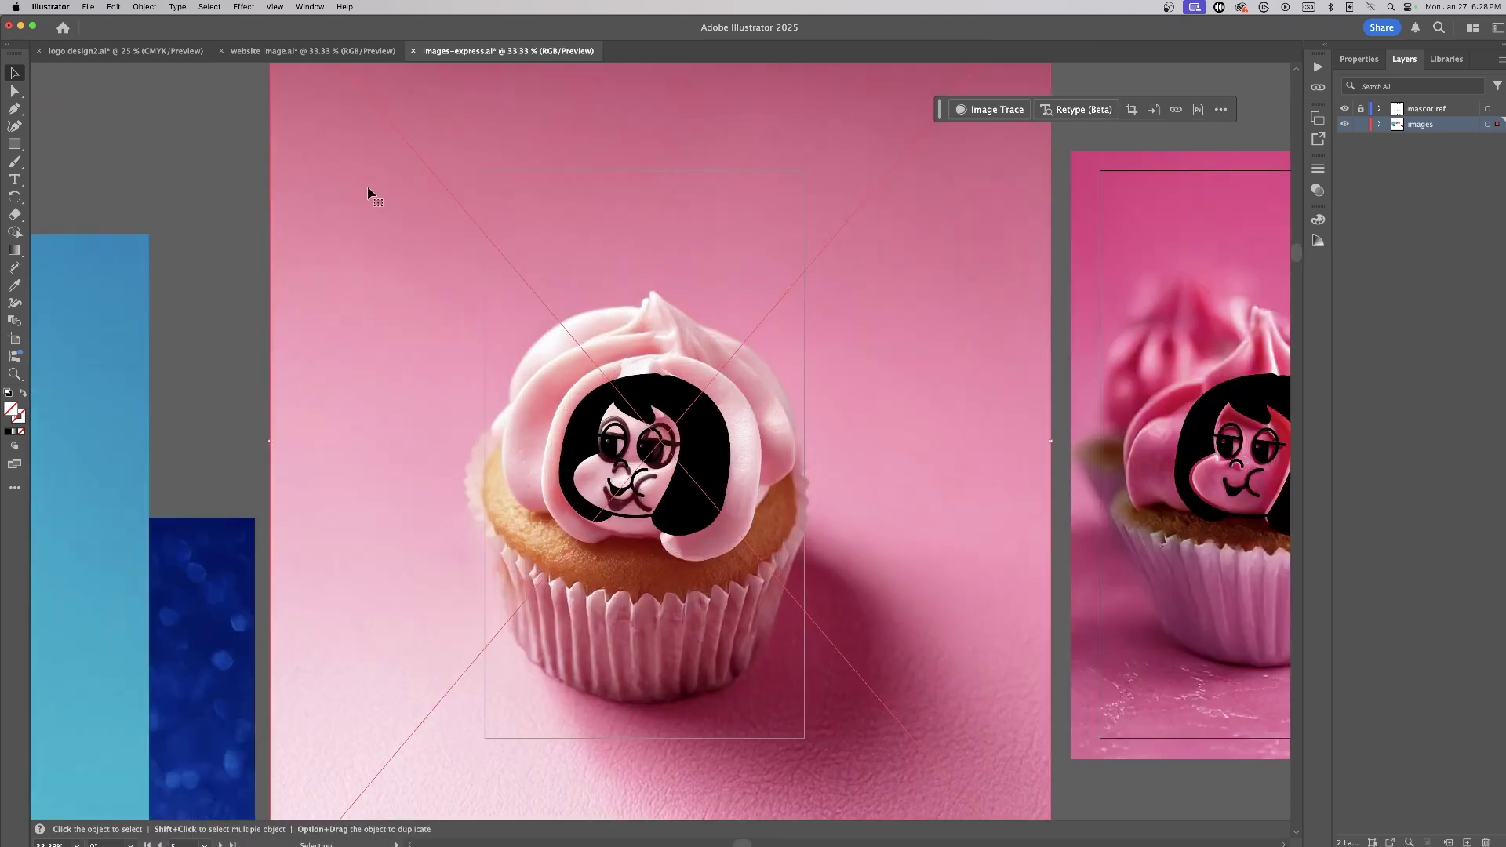
Step: Scale down and reposition the light pink cupcake photo so its icing face matches the mascot head's outline
key(super+minus)
drag(367, 97, 418, 154)
drag(935, 654, 907, 627)
drag(926, 760, 908, 740)
drag(853, 675, 863, 683)
drag(919, 747, 910, 737)
drag(863, 705, 863, 707)
drag(399, 741, 401, 740)
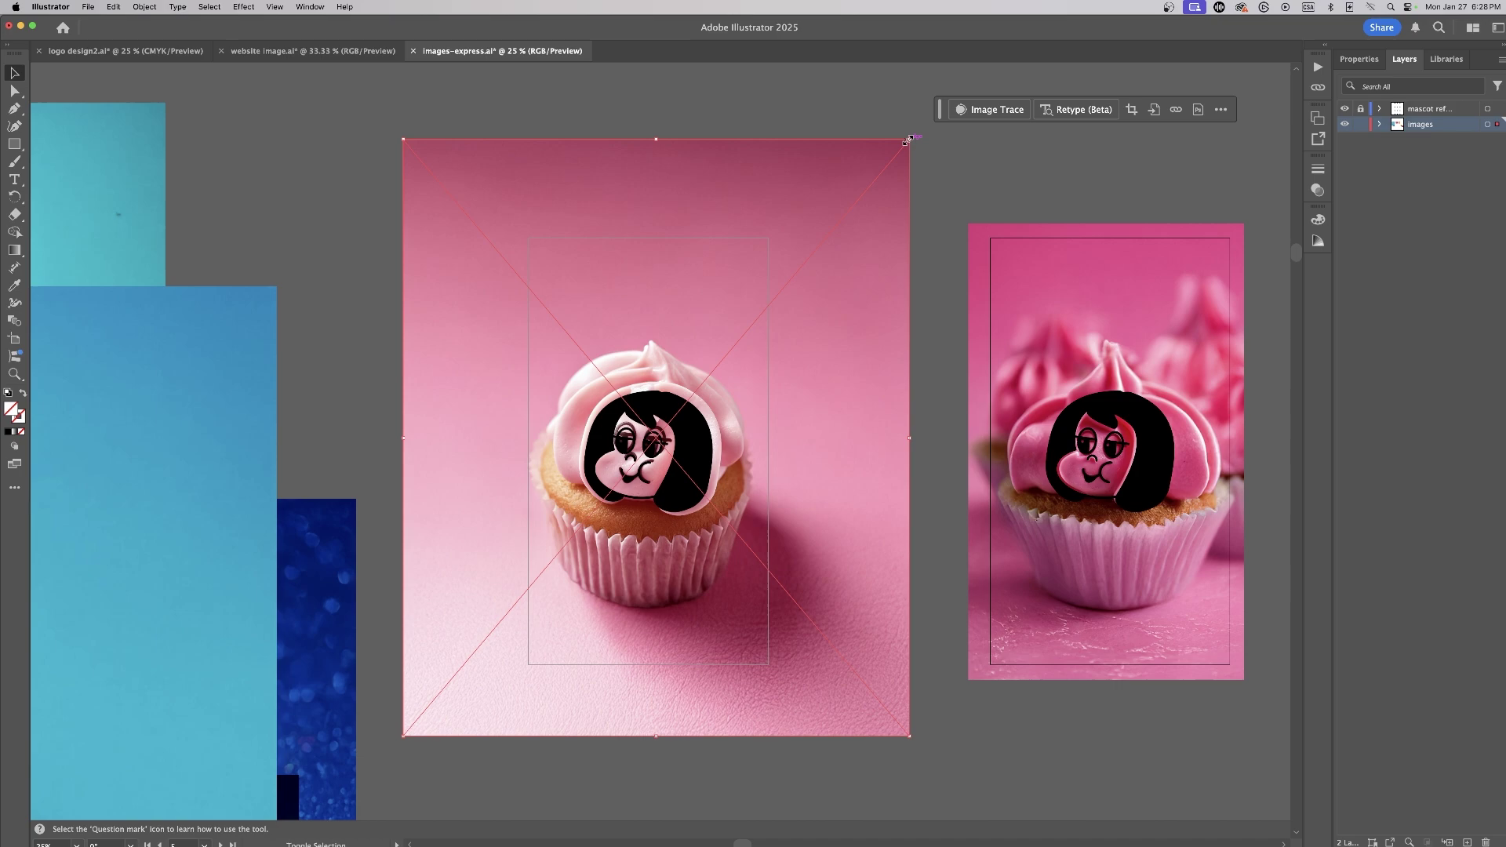
drag(885, 209, 887, 210)
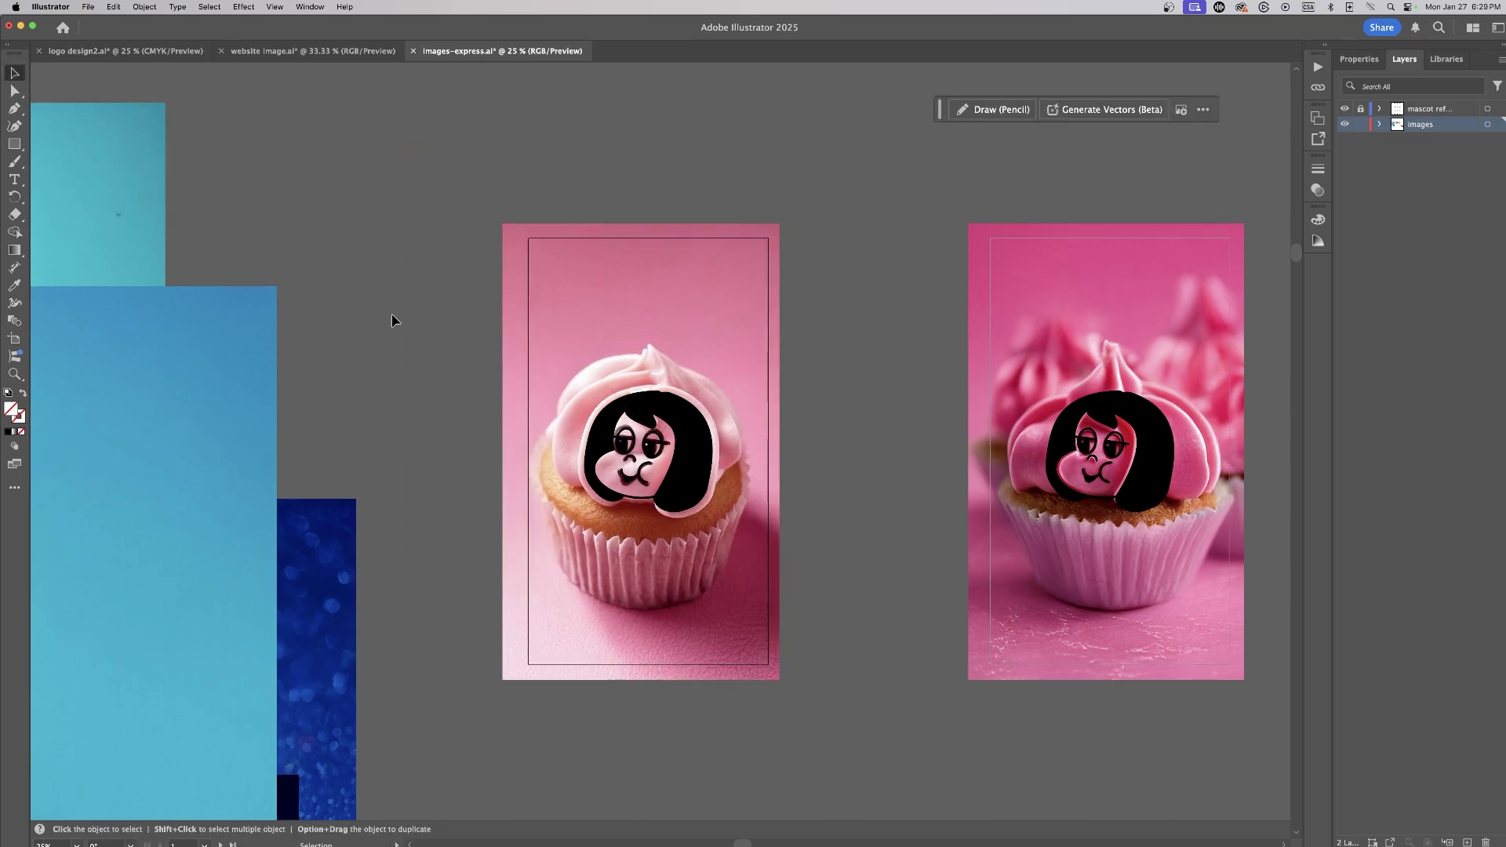
Step: Move the large peach cupcake photo with the blue background onto the first artboard of the second row
scroll(396, 325, down, 8)
key(super+minus)
drag(90, 382, 619, 598)
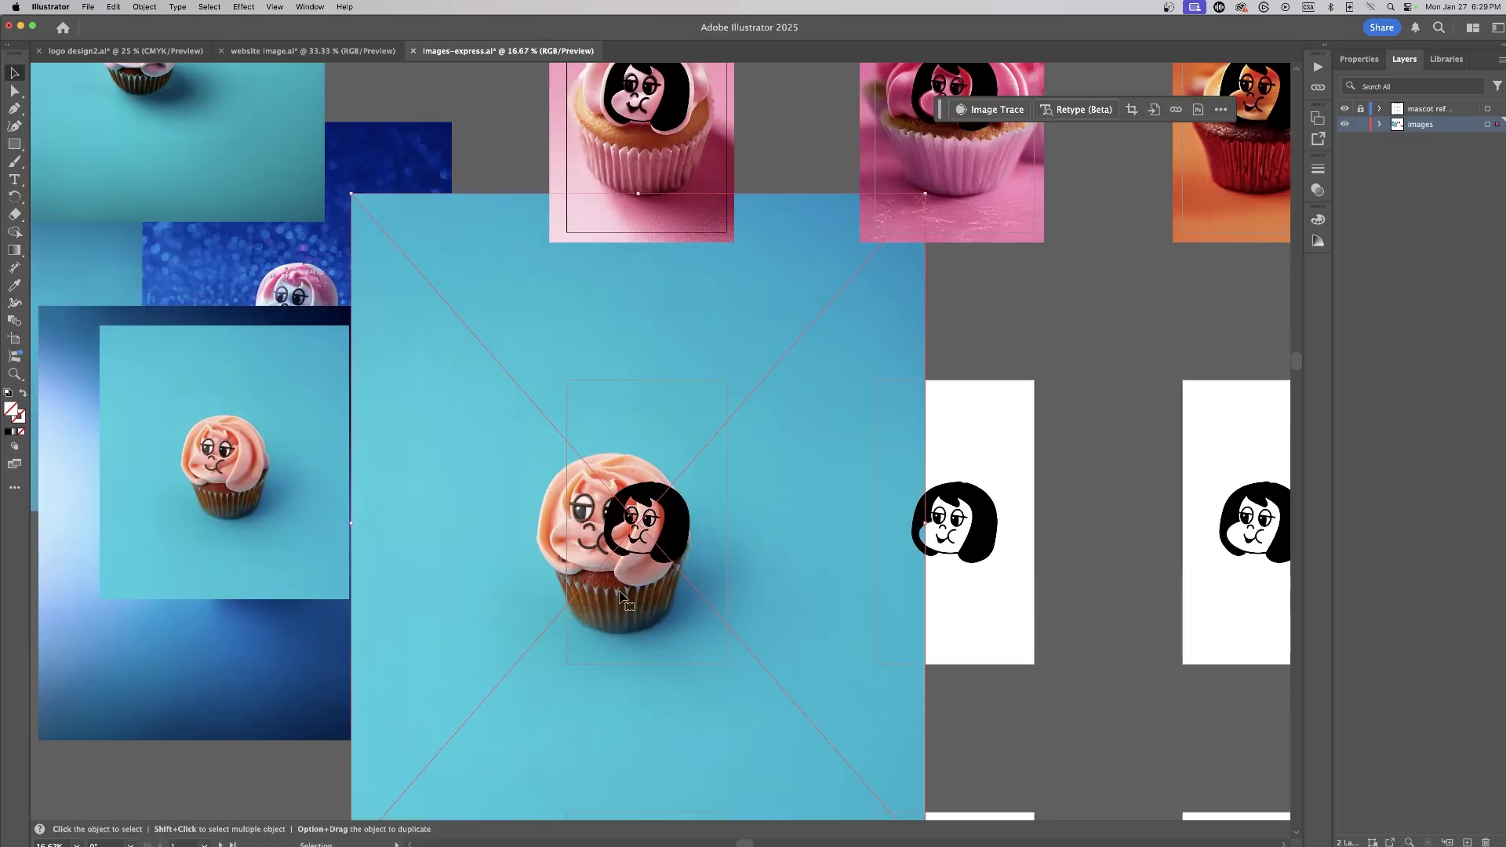
Step: Scale down and reposition the peach cupcake photo so its icing face lines up with the mascot head
key(super+minus)
drag(447, 195, 592, 360)
drag(770, 619, 716, 538)
key(super+equal)
key(super+equal)
key(super+equal)
scroll(330, 189, up, 2)
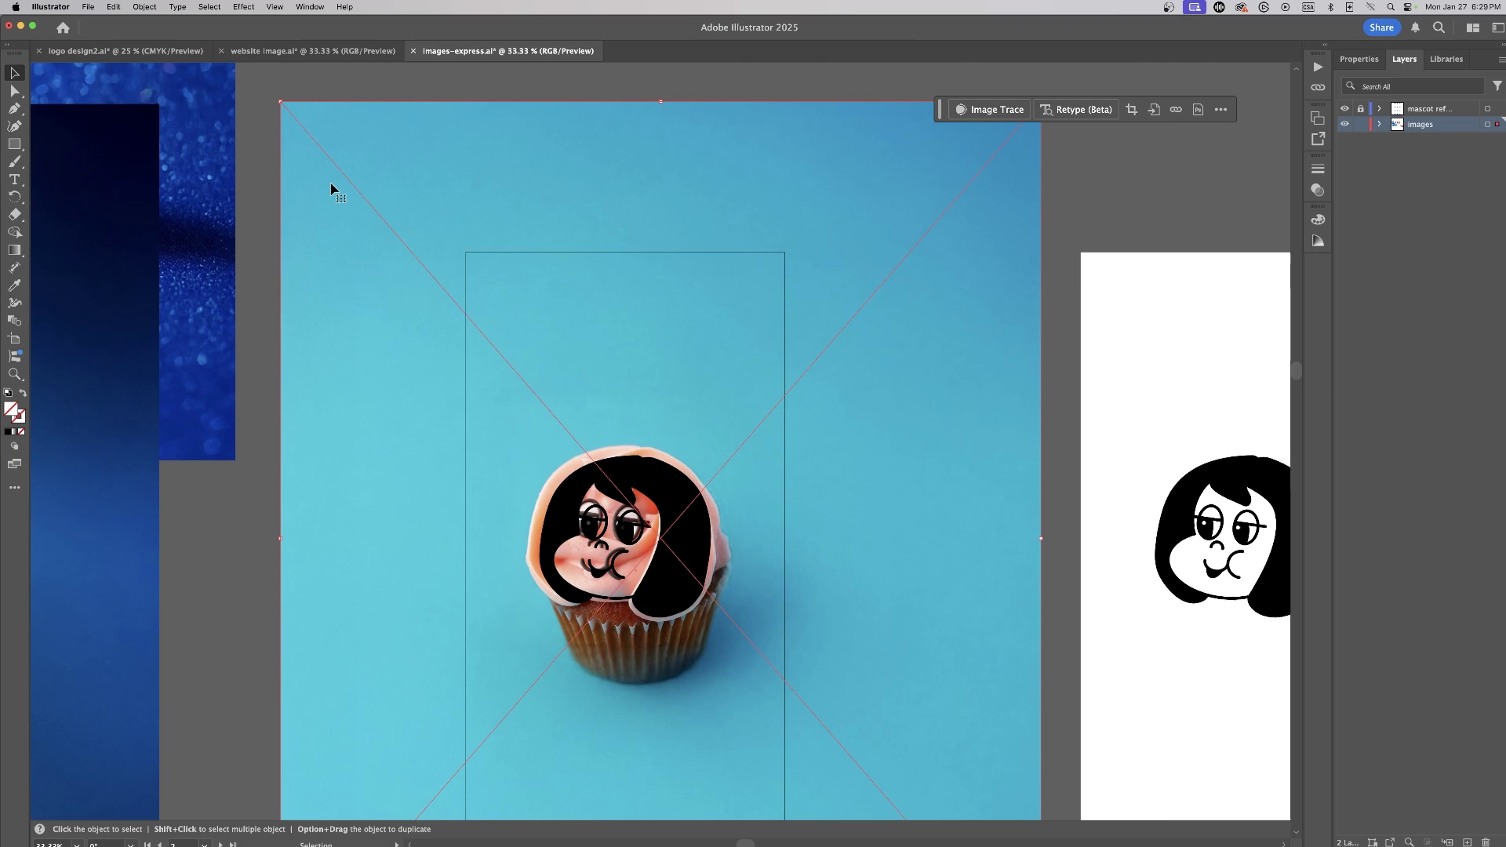
drag(926, 462, 919, 452)
Step: Clip the peach cupcake photo to a rectangle slightly larger than its artboard and delete the smaller duplicate photo beside it
key(super+minus)
drag(492, 208, 758, 678)
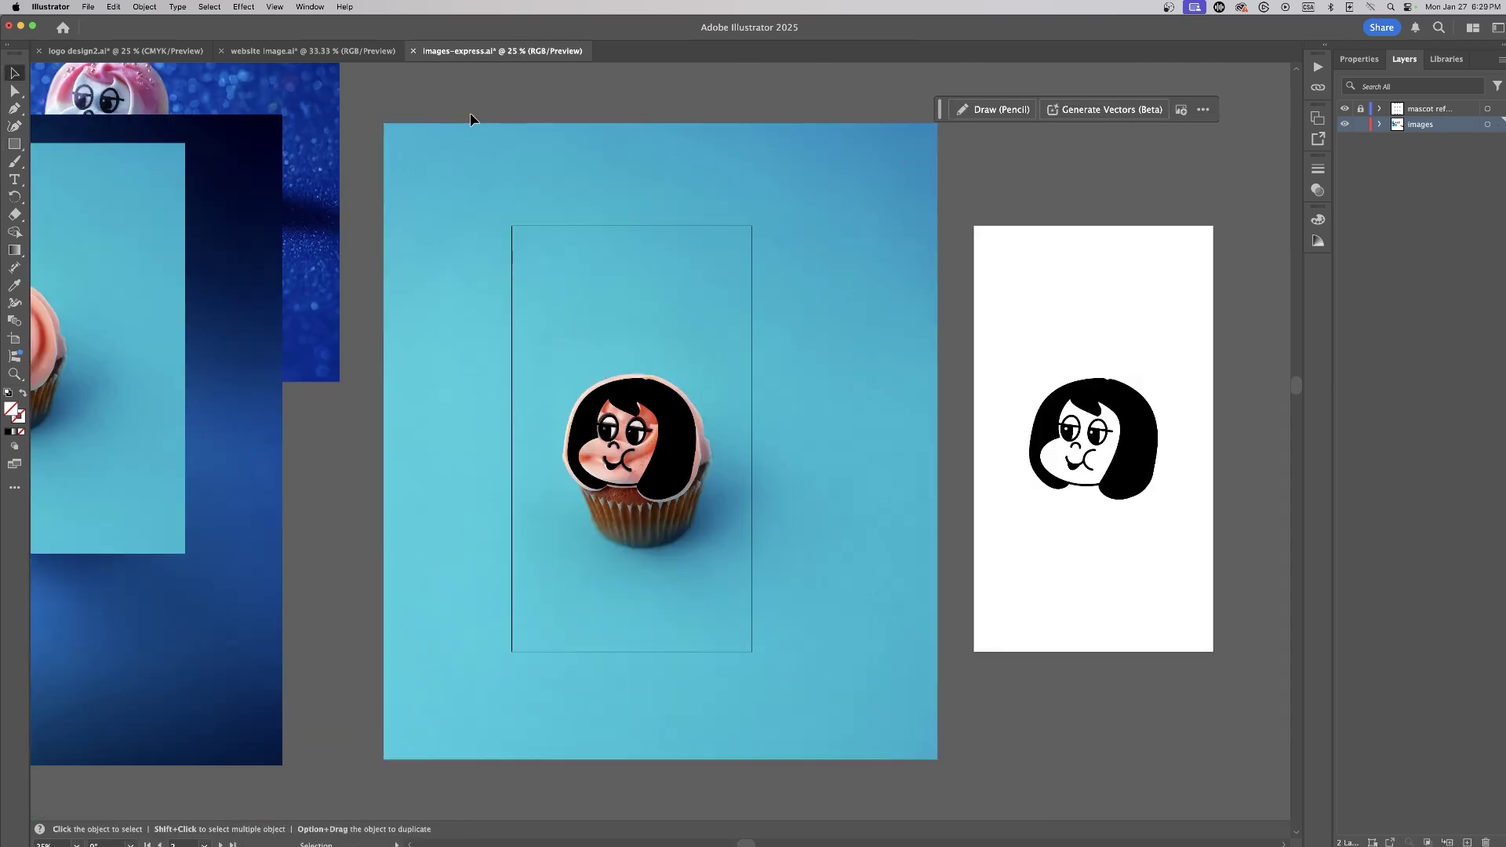
key(super+7)
drag(94, 326, 302, 326)
key(BackSpace)
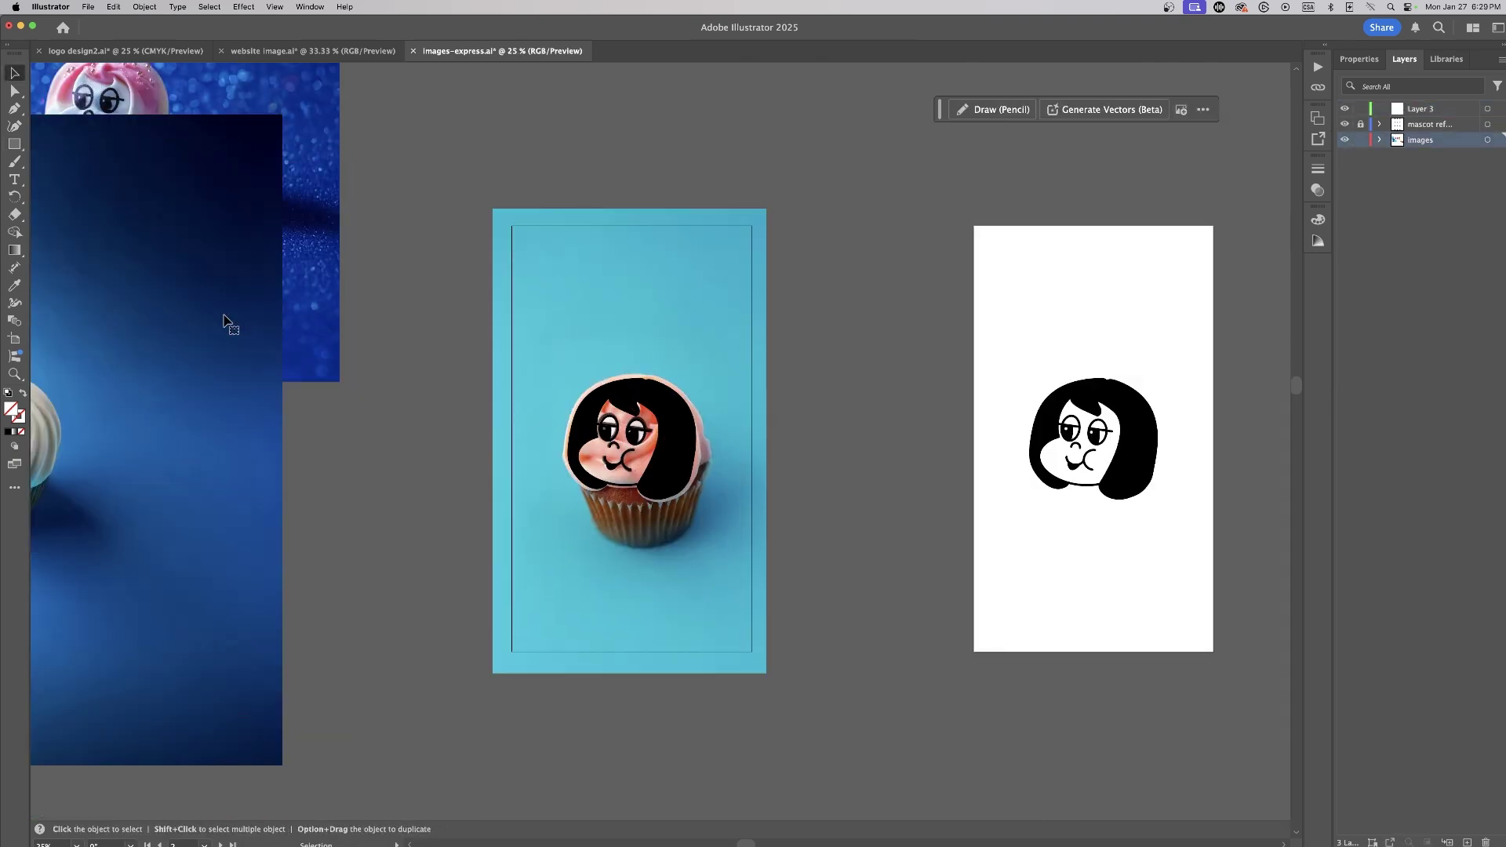
Step: Move the yellow cupcake photo onto the third artboard of the second row, behind the mascot head
key(super+minus)
scroll(248, 168, up, 2)
scroll(227, 181, right, 5)
scroll(215, 191, down, 4)
drag(1030, 592, 786, 500)
Step: Enlarge and reposition the yellow cupcake photo so its small icing face matches the mascot head's outline
drag(922, 595, 1085, 786)
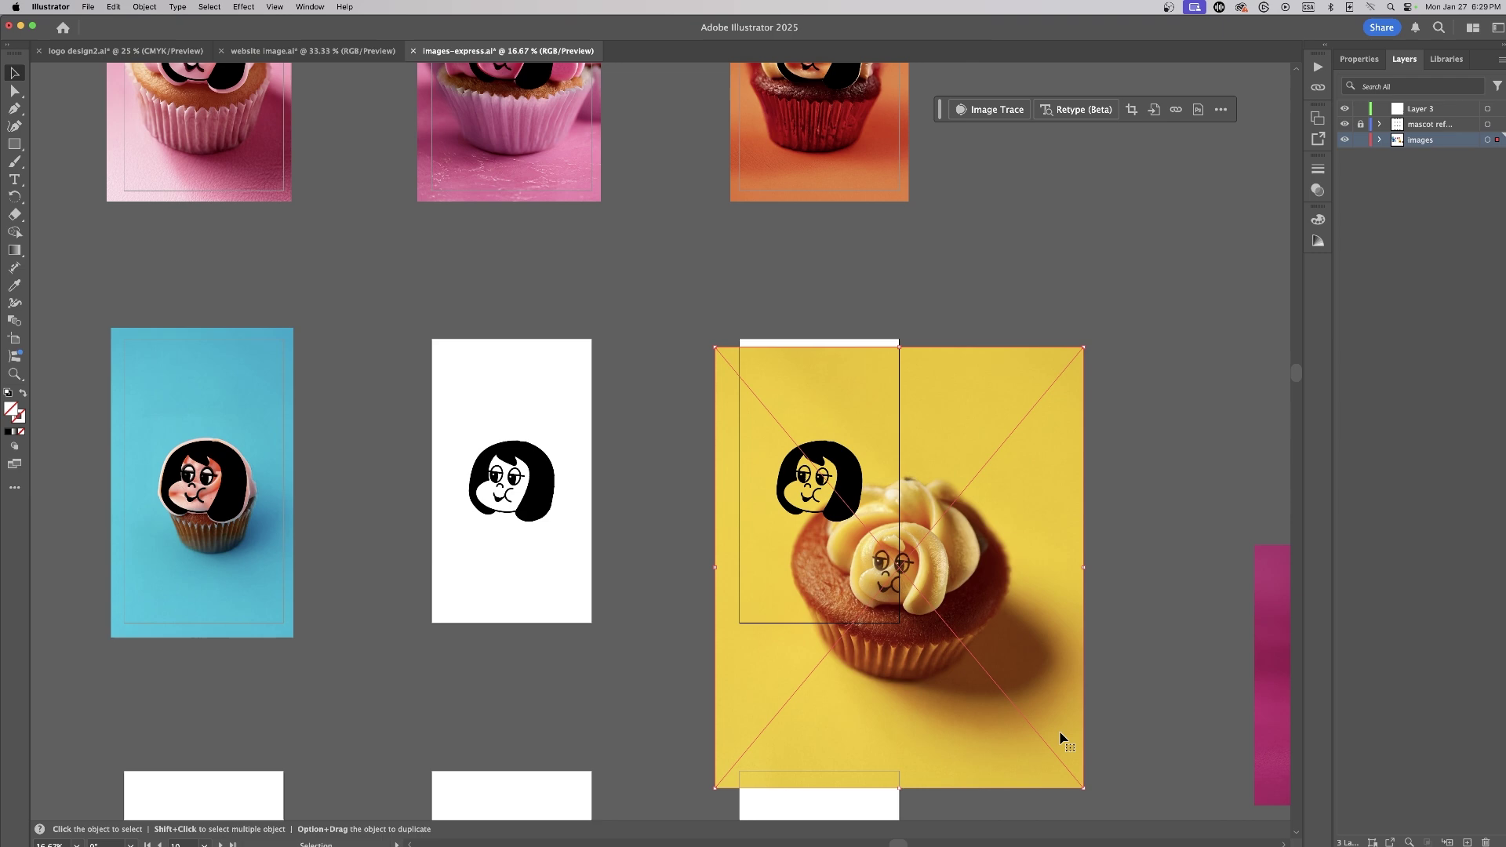
drag(1059, 736, 983, 649)
key(super+equal)
key(super+equal)
scroll(934, 544, up, 2)
drag(1020, 97, 1009, 109)
drag(286, 109, 305, 130)
drag(954, 181, 955, 177)
Step: Draw a rectangle slightly larger than the artboard over the yellow cupcake photo
scroll(539, 246, down, 3)
drag(469, 131, 825, 738)
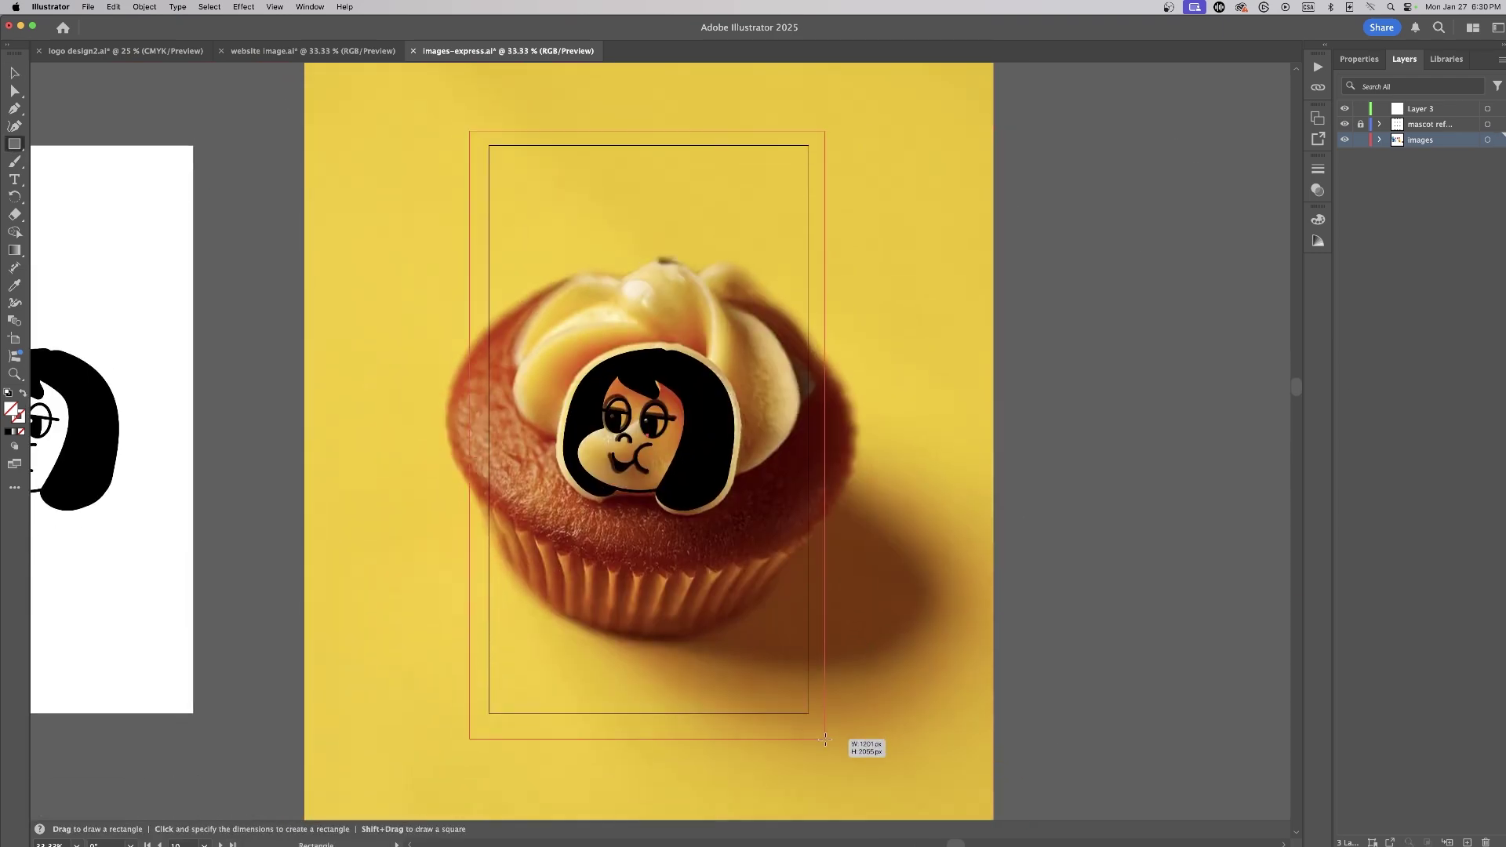
key(super+minus)
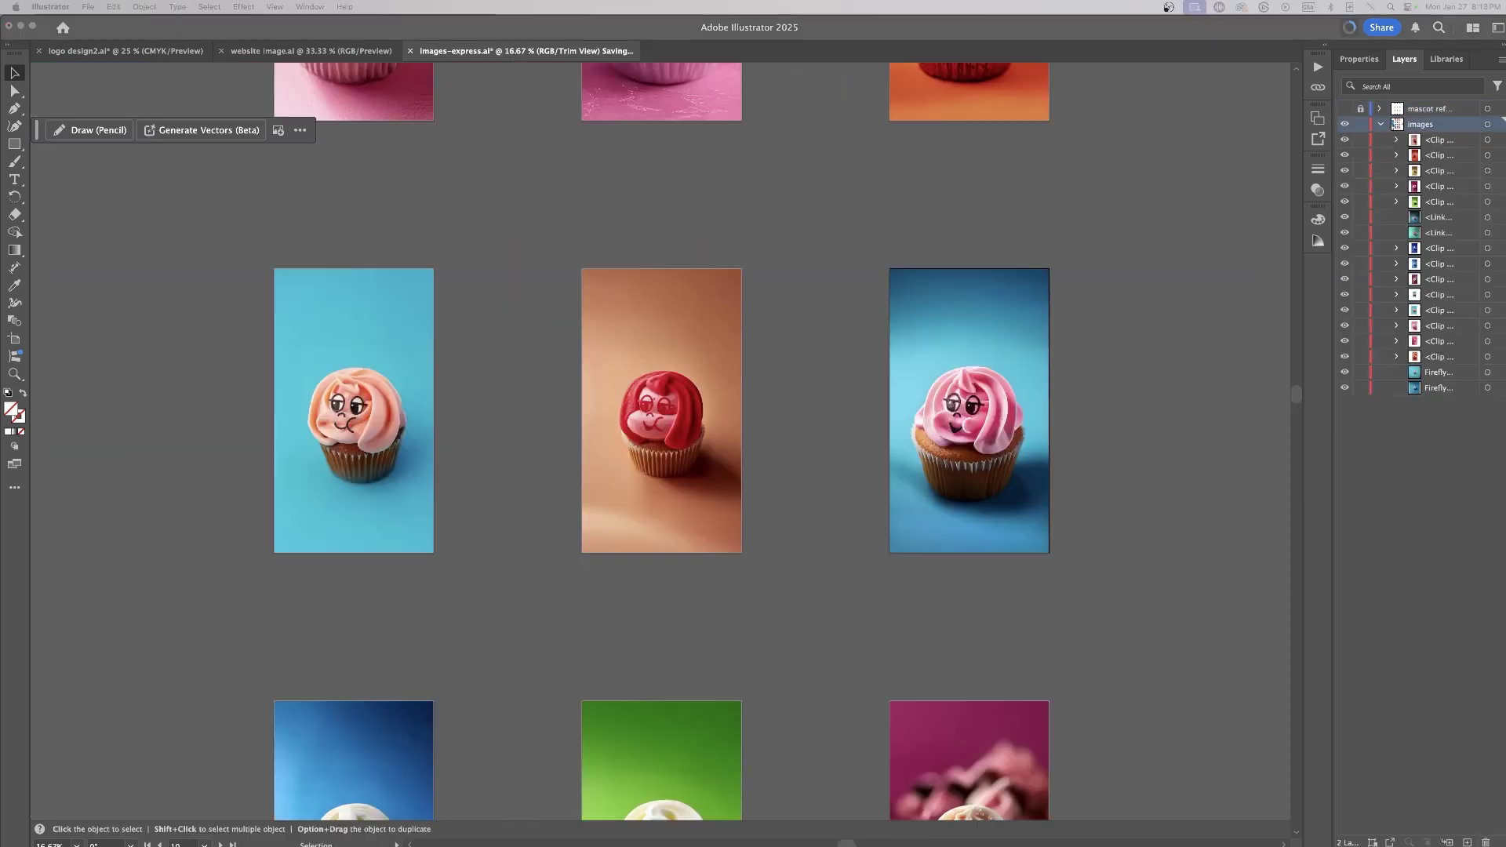
scroll(1261, 359, up, 5)
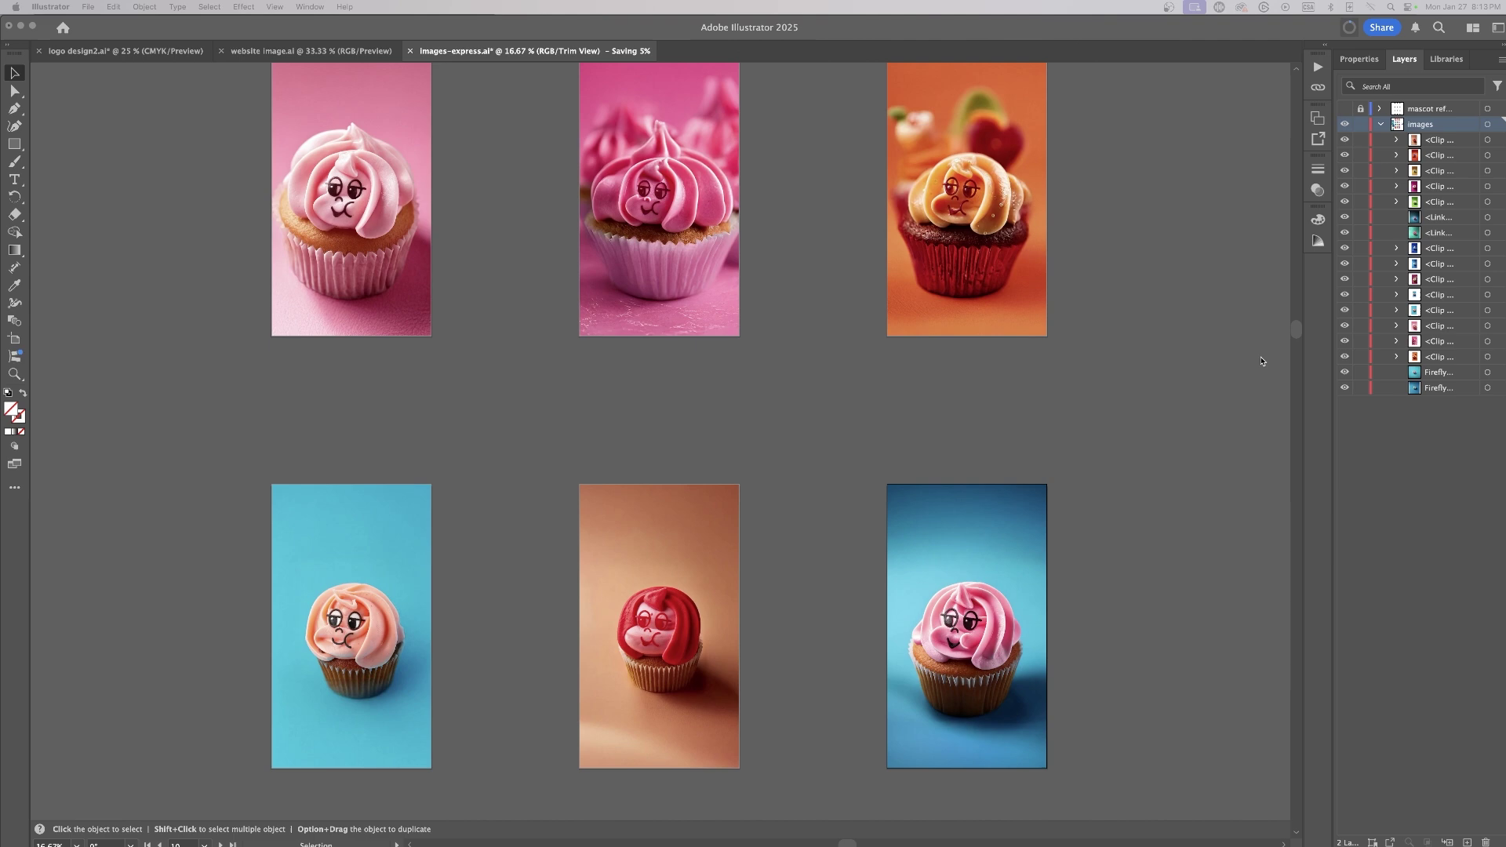
click(1180, 524)
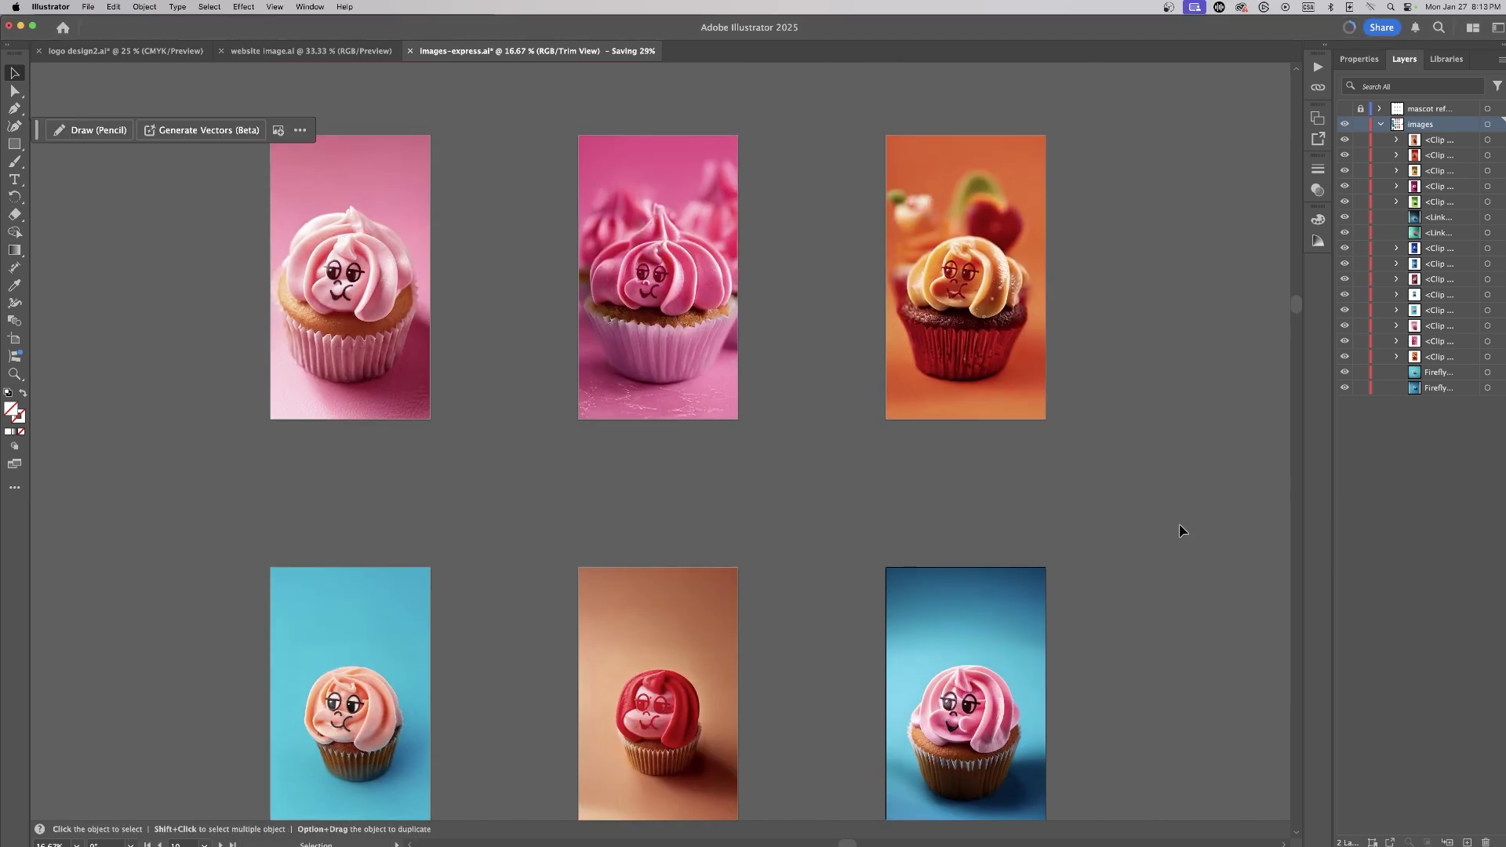
drag(1180, 528, 1159, 132)
drag(1132, 615, 1142, 389)
drag(1133, 793, 1136, 390)
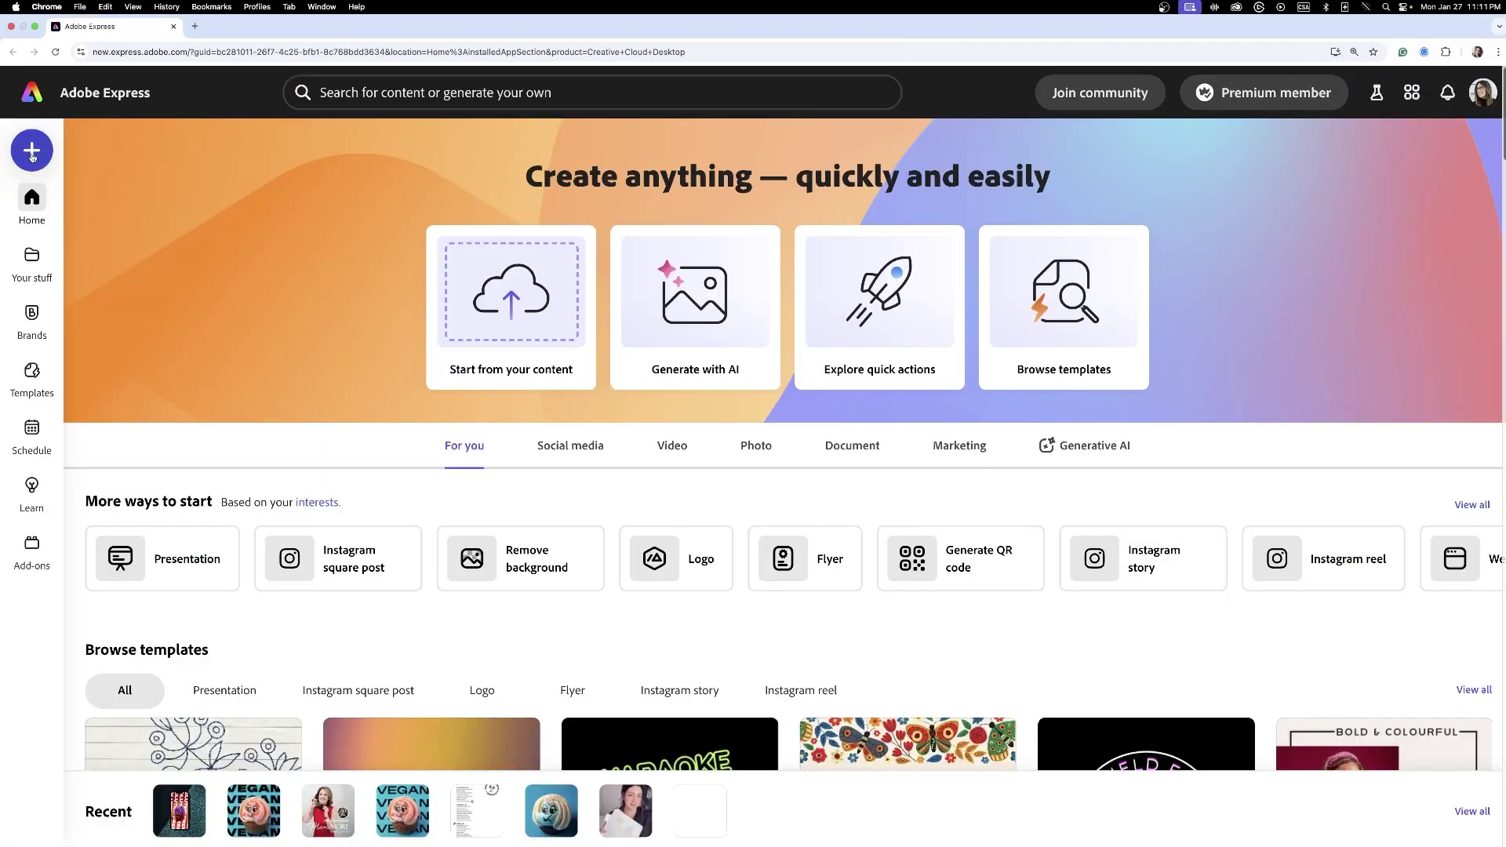
Step: Switch to Adobe Express and create a new Instagram reel document
click(32, 151)
scroll(753, 576, down, 3)
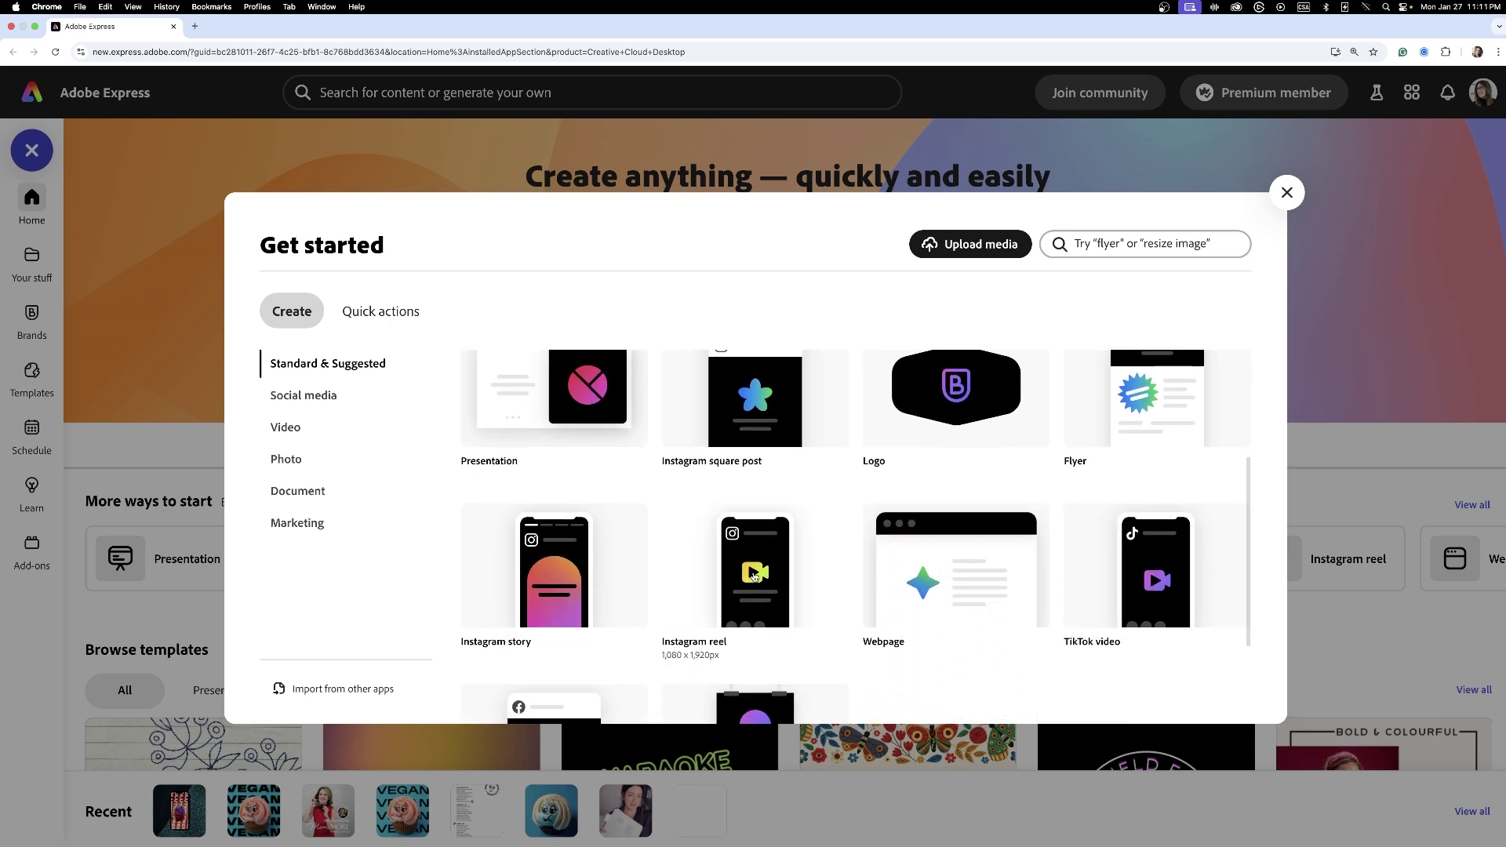
click(754, 577)
Step: Insert images-express-02.png from the stories folder and position it on the reel page
click(547, 261)
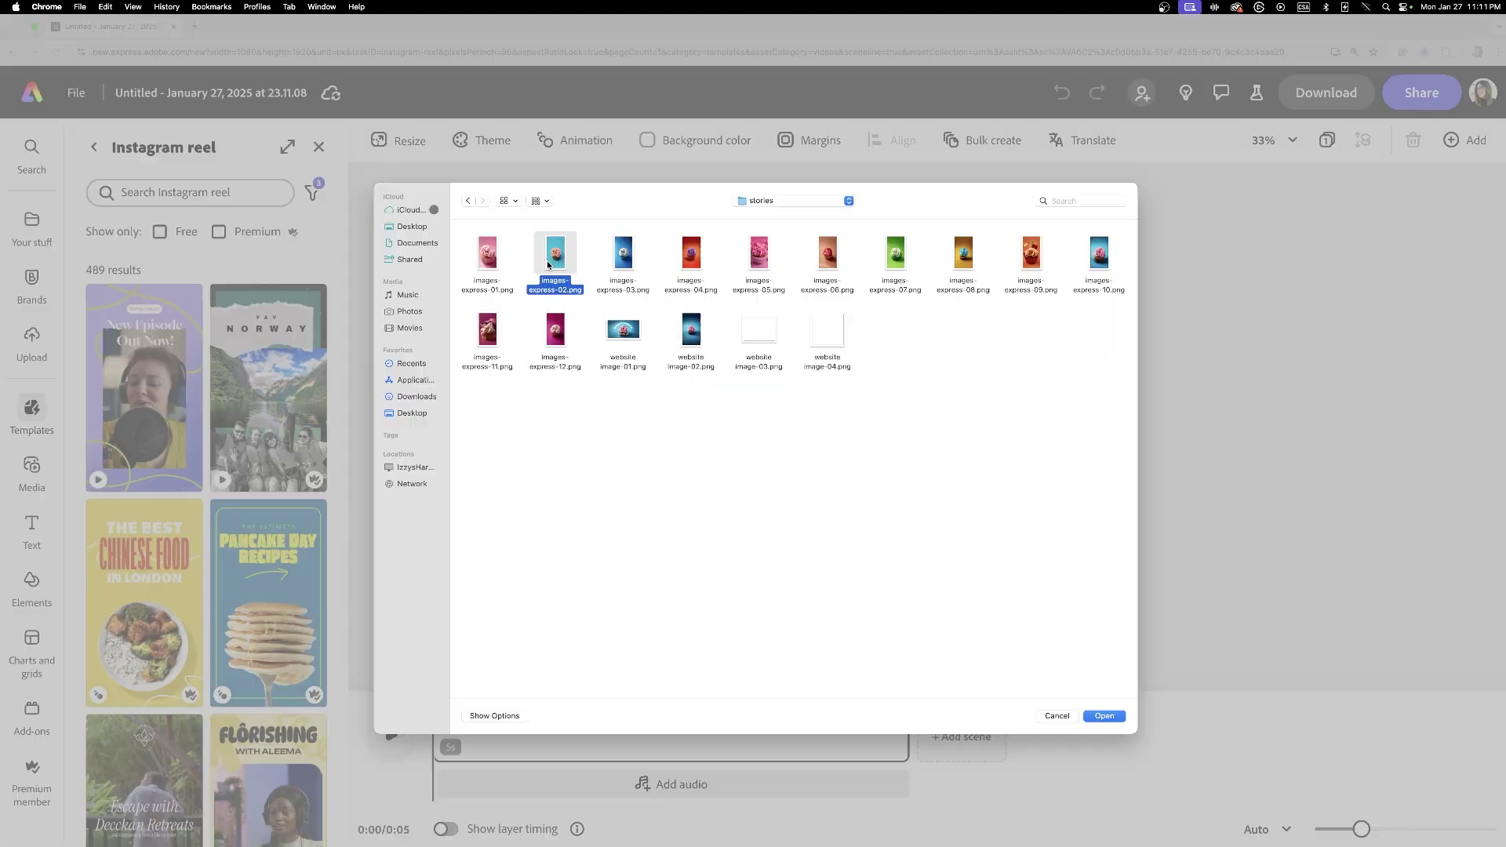
double_click(548, 260)
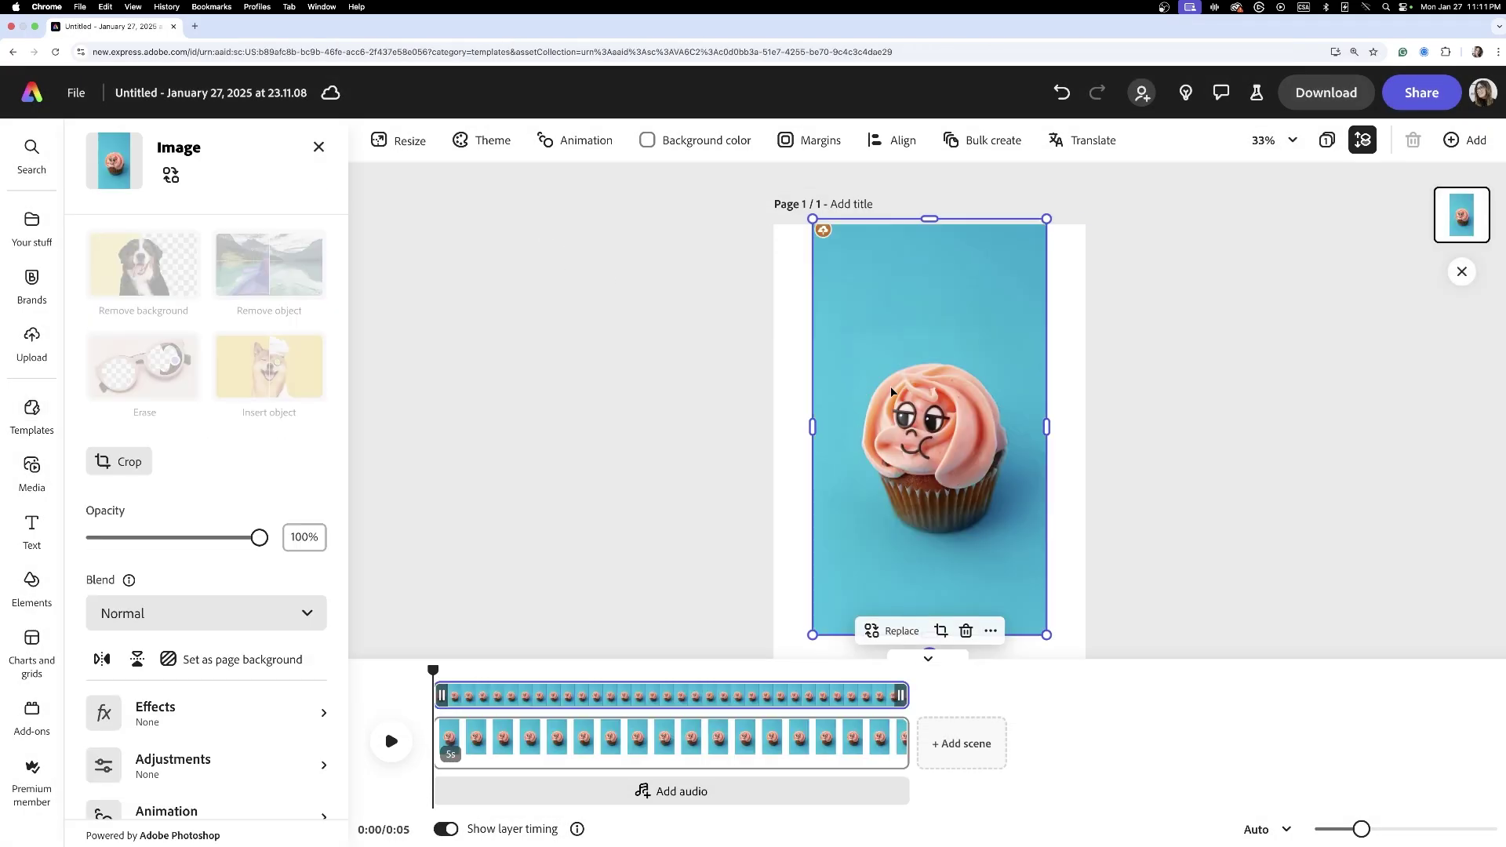
drag(891, 392, 888, 410)
click(1069, 424)
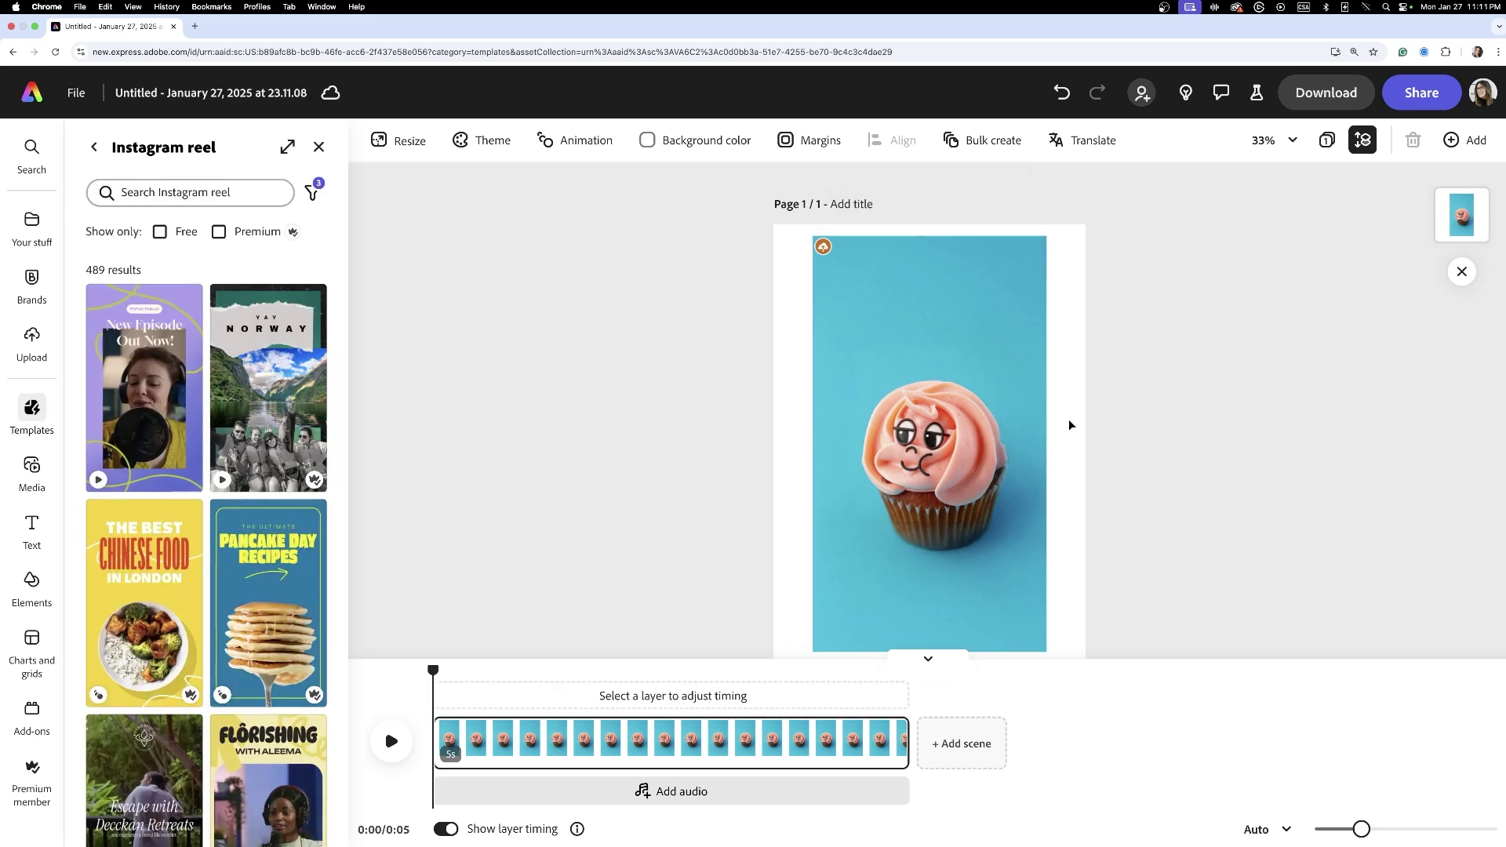
Step: Duplicate the cupcake image at full page size and remove the background of the top copy
key(super+v)
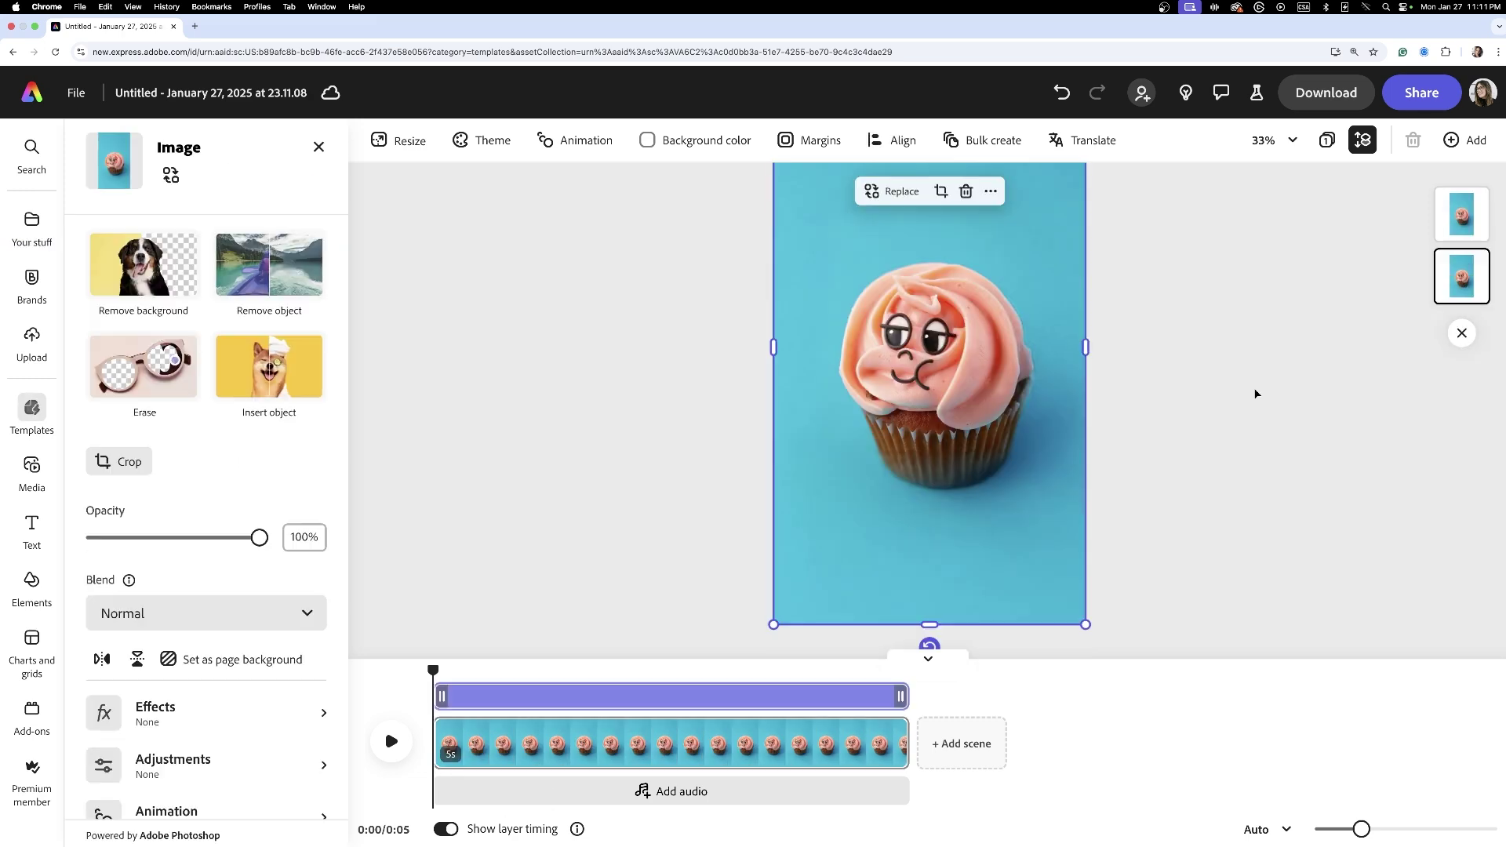
scroll(1130, 415, up, 2)
scroll(1130, 415, up, 2)
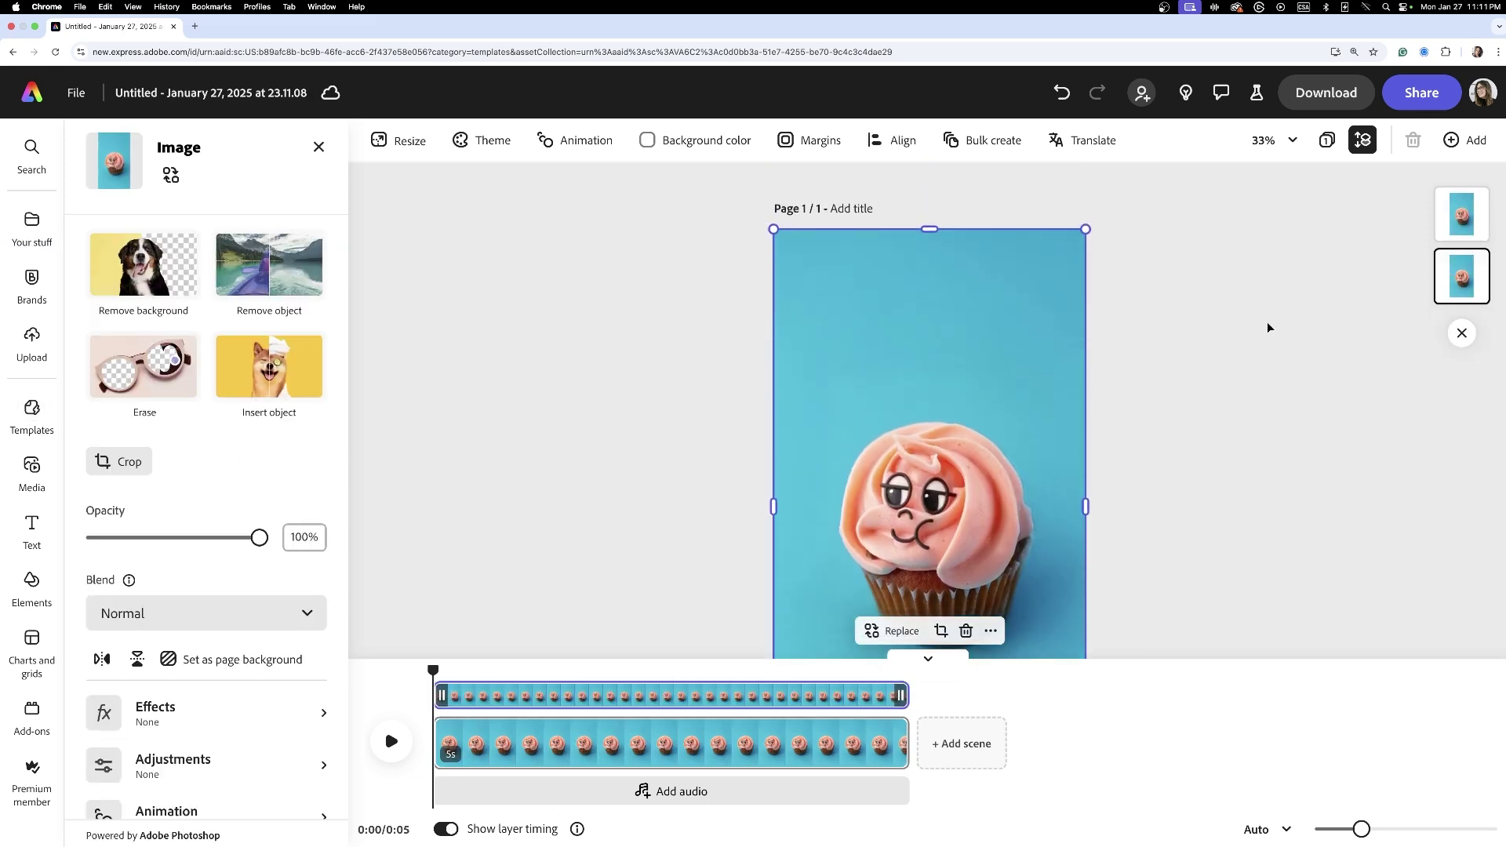
click(975, 368)
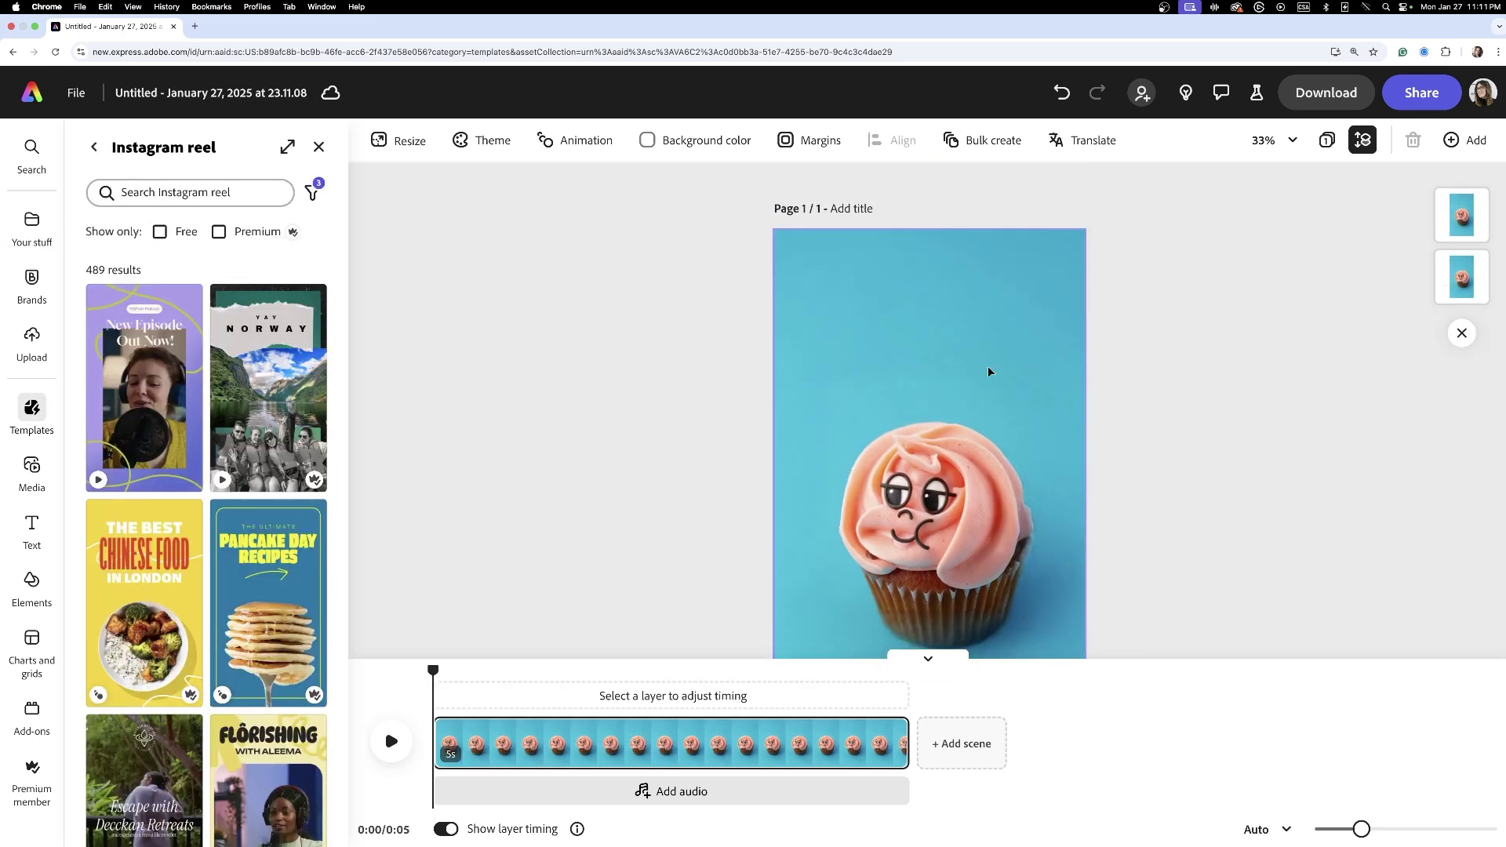
click(988, 370)
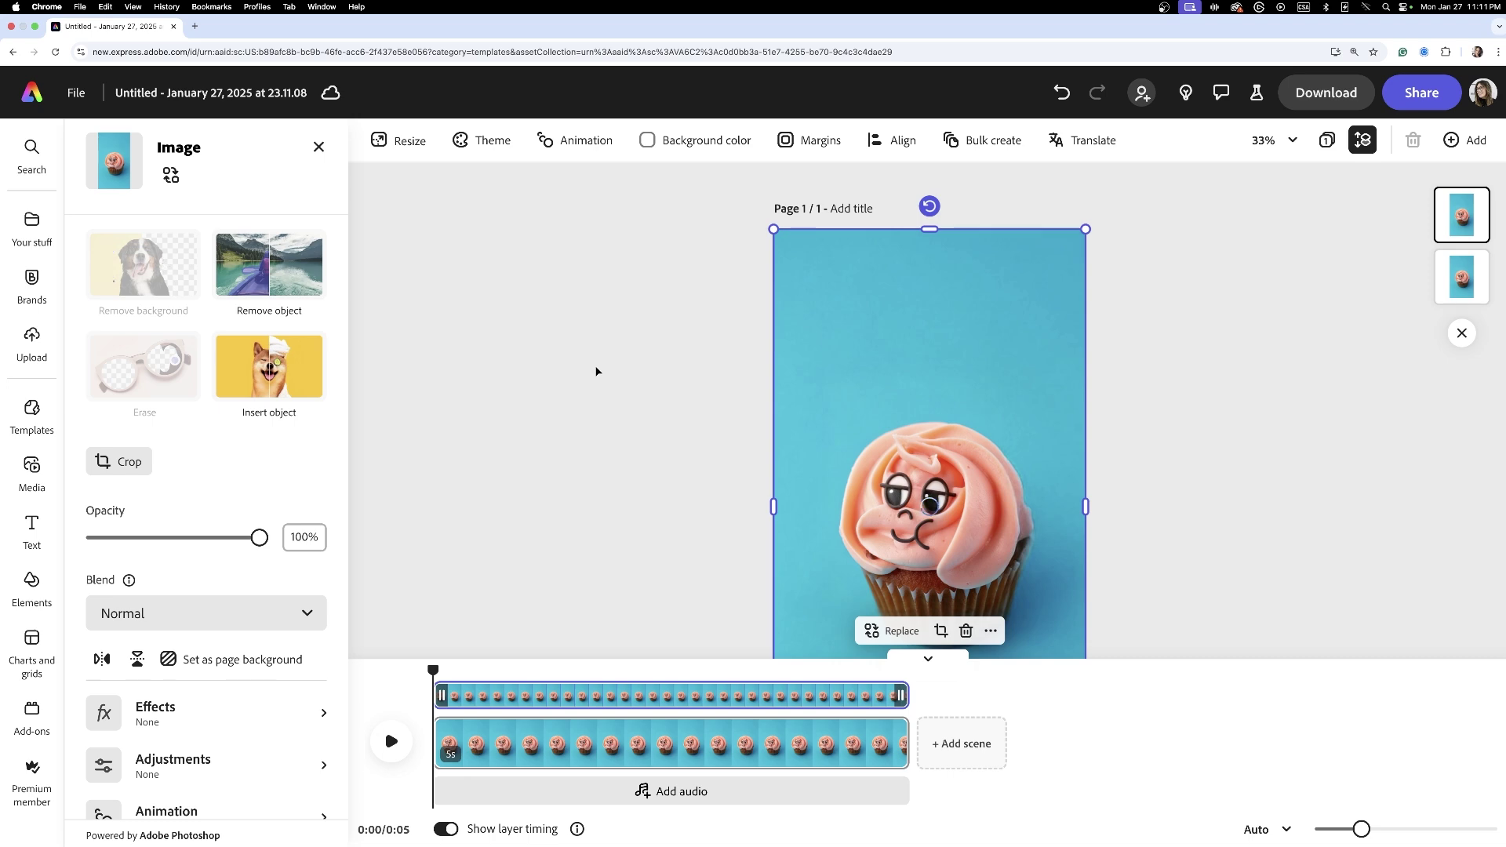
drag(936, 538, 891, 499)
Step: Set the new text's font to Neuething Sans in the Bold UltraExpanded style
click(312, 260)
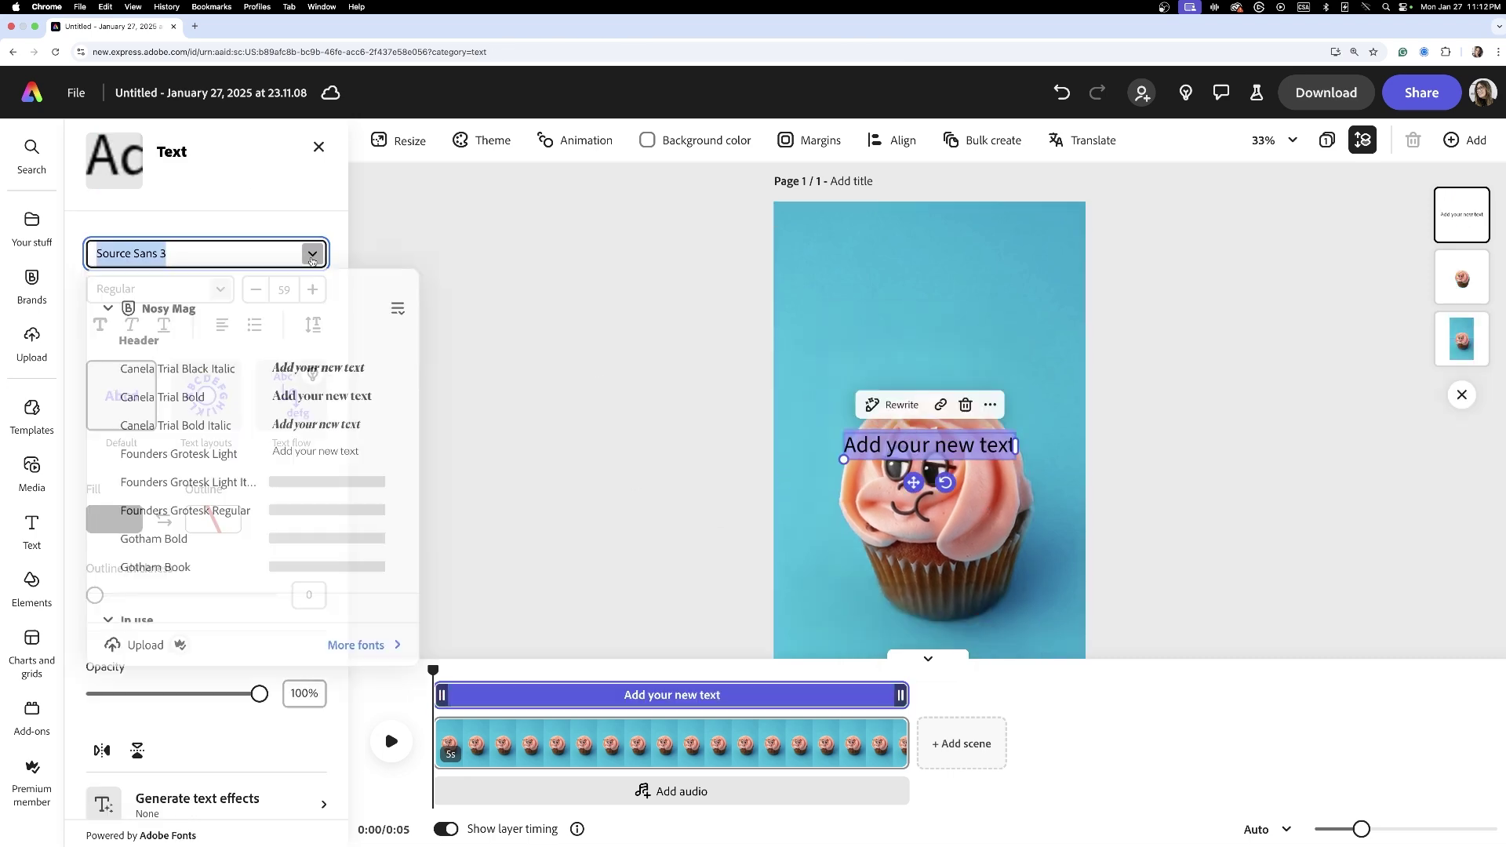
click(398, 452)
click(337, 639)
click(314, 645)
click(221, 435)
scroll(212, 558, up, 2)
click(209, 524)
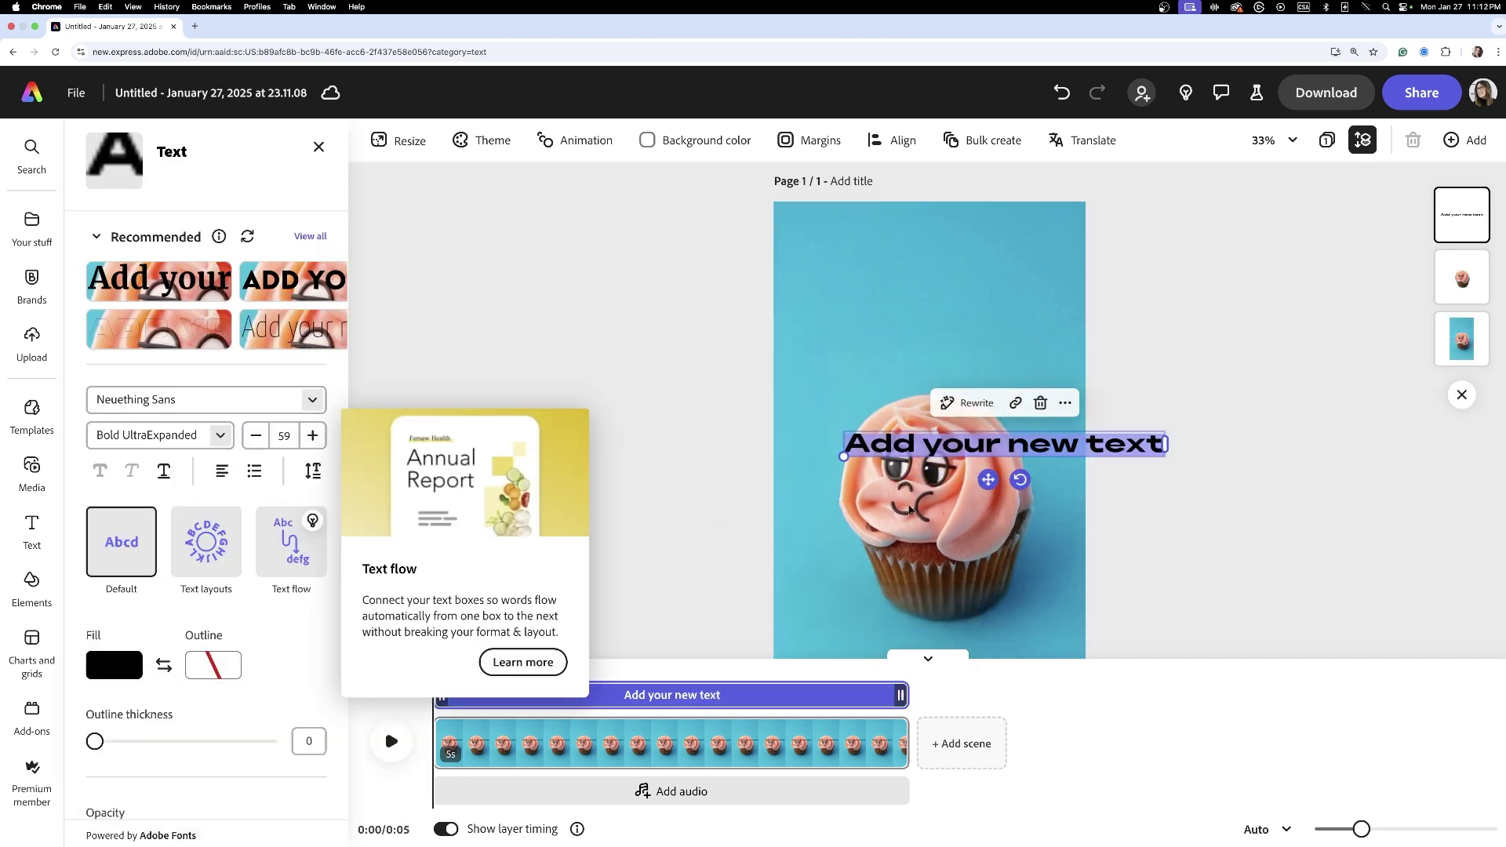
Step: Replace the placeholder text with VEGAN, enlarge it to the page width and place it at the page's upper edge
key(BackSpace)
drag(844, 456, 773, 471)
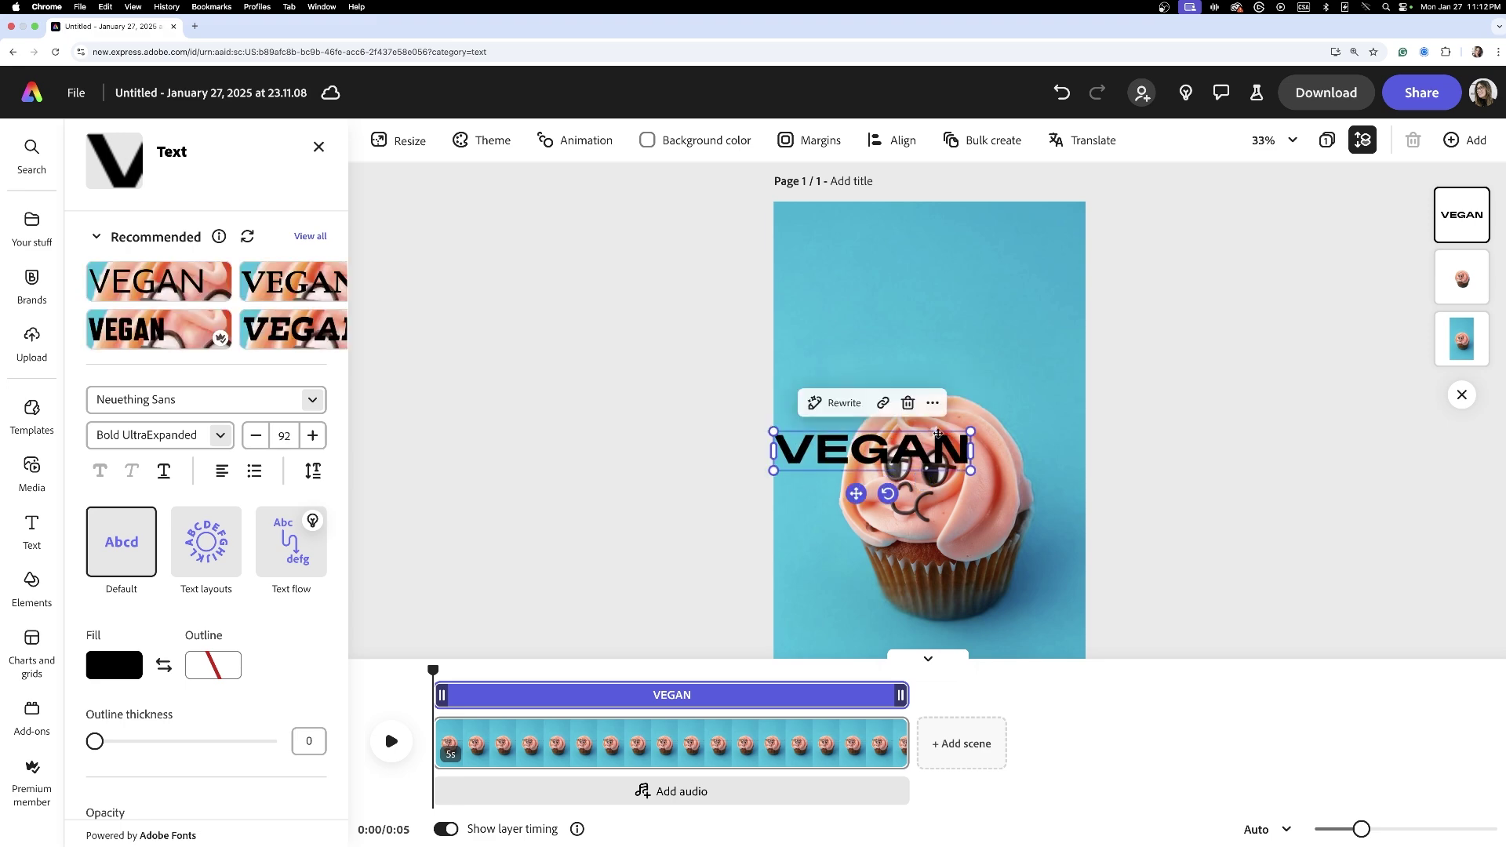
drag(971, 431, 1092, 406)
drag(1039, 457, 1039, 321)
Step: Duplicate the VEGAN text down the page until eight stacked lines cover the design
alt+drag(1018, 331, 1011, 380)
scroll(1187, 494, down, 1)
scroll(1129, 463, down, 2)
text(VEGAN)
drag(1011, 205, 1011, 432)
scroll(1010, 396, down, 1)
text(VEGAN)
Step: Distribute the eight VEGAN lines evenly in the vertical direction and adjust the set to fill the page
click(1196, 522)
key(super+a)
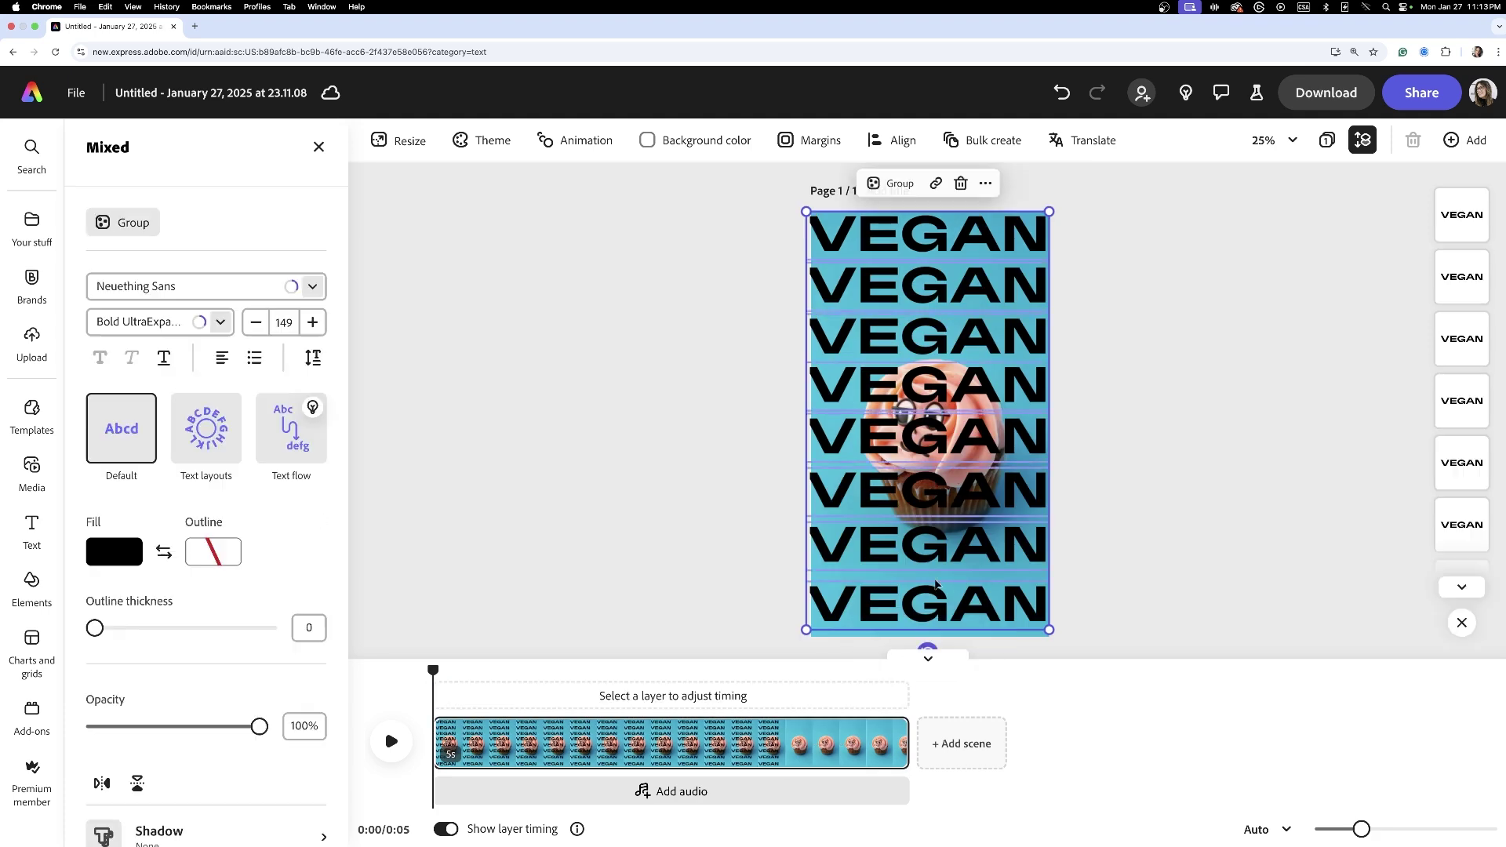
click(891, 140)
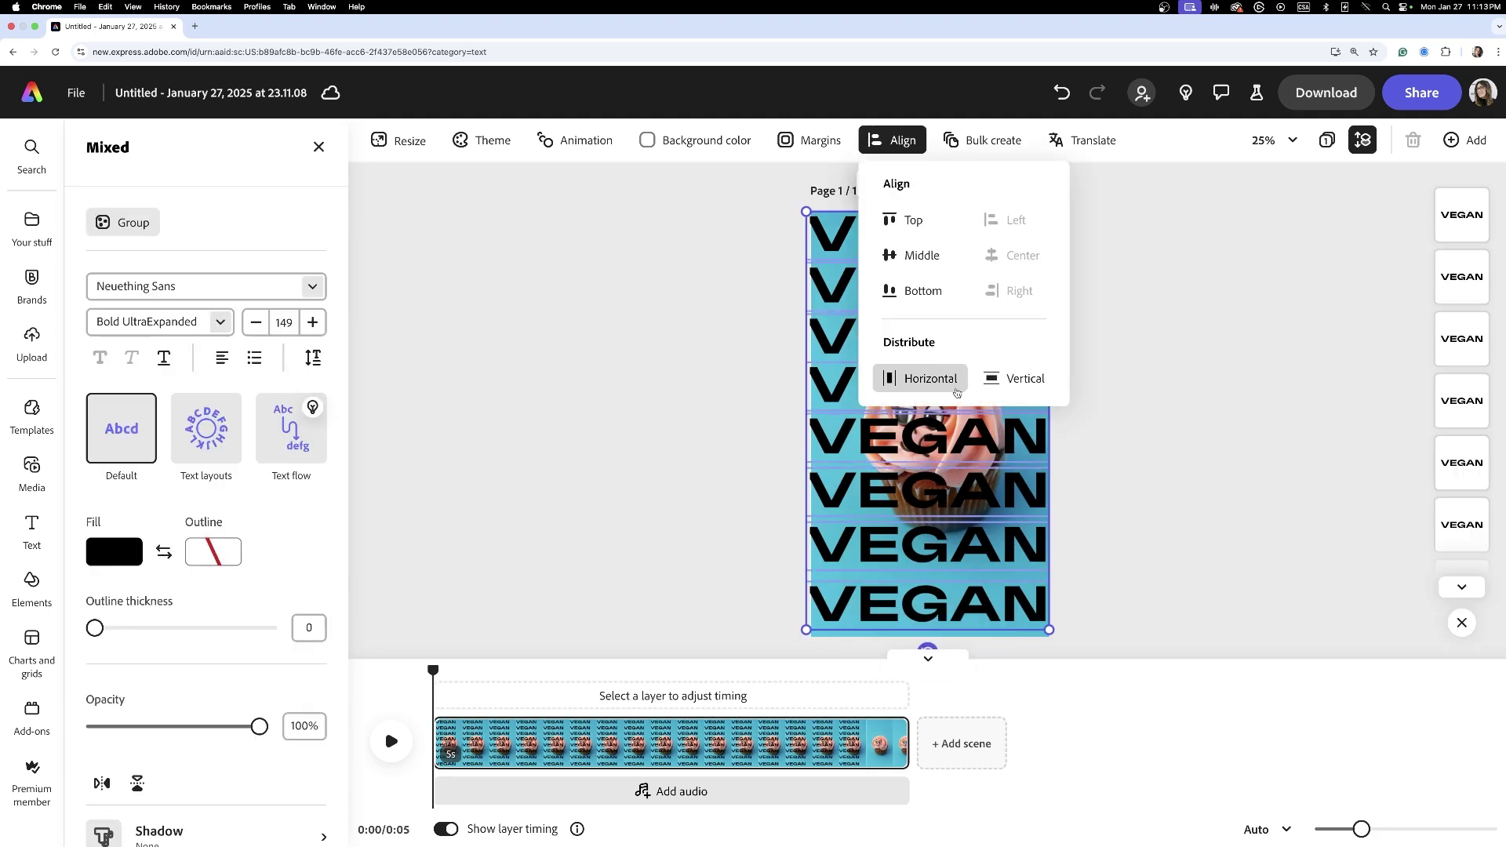
click(1020, 380)
click(1187, 417)
drag(865, 362, 881, 348)
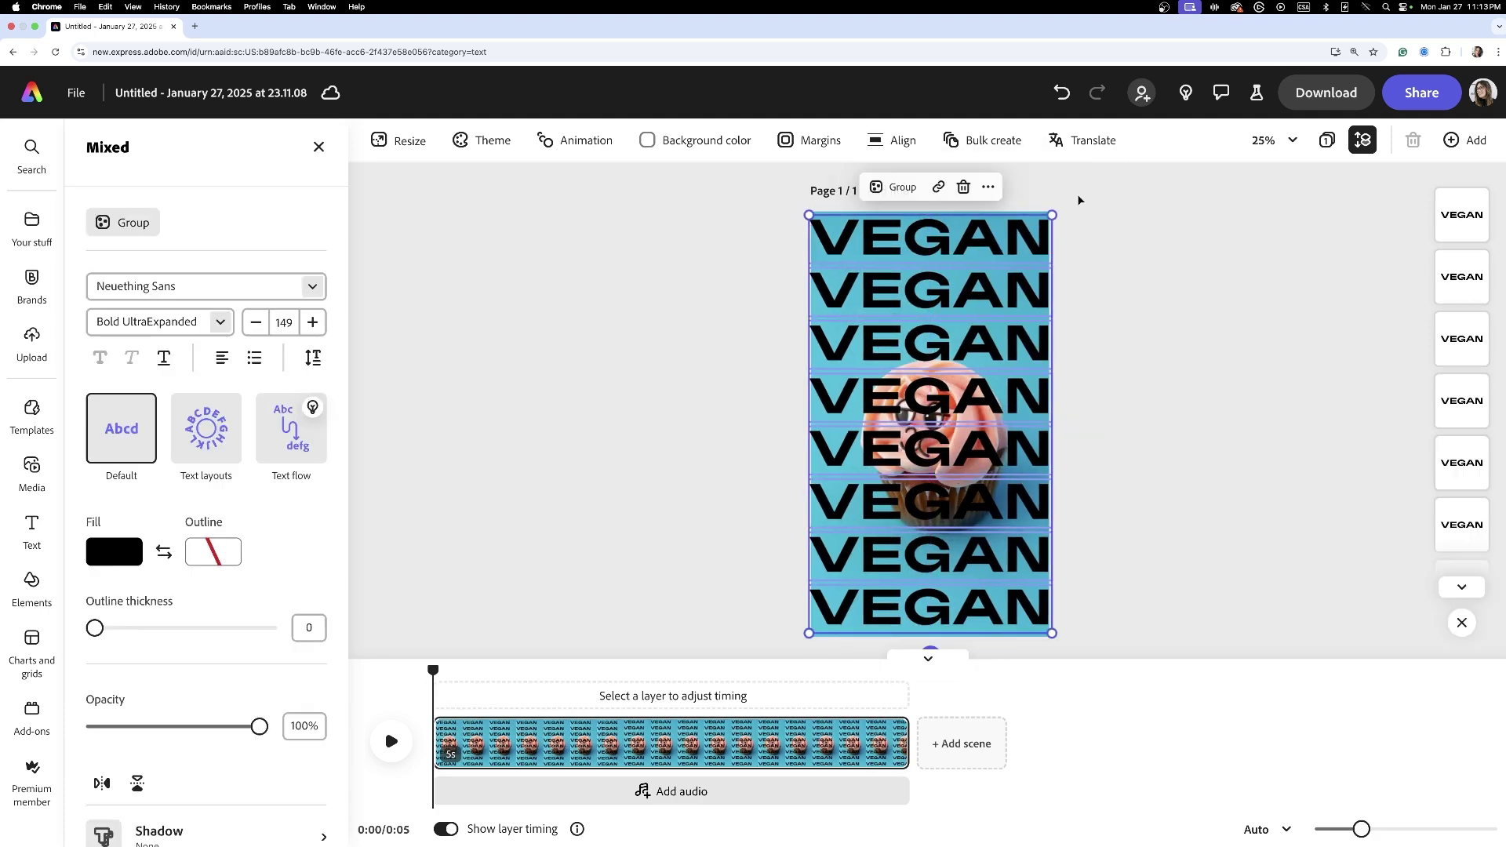
drag(1052, 215, 1052, 215)
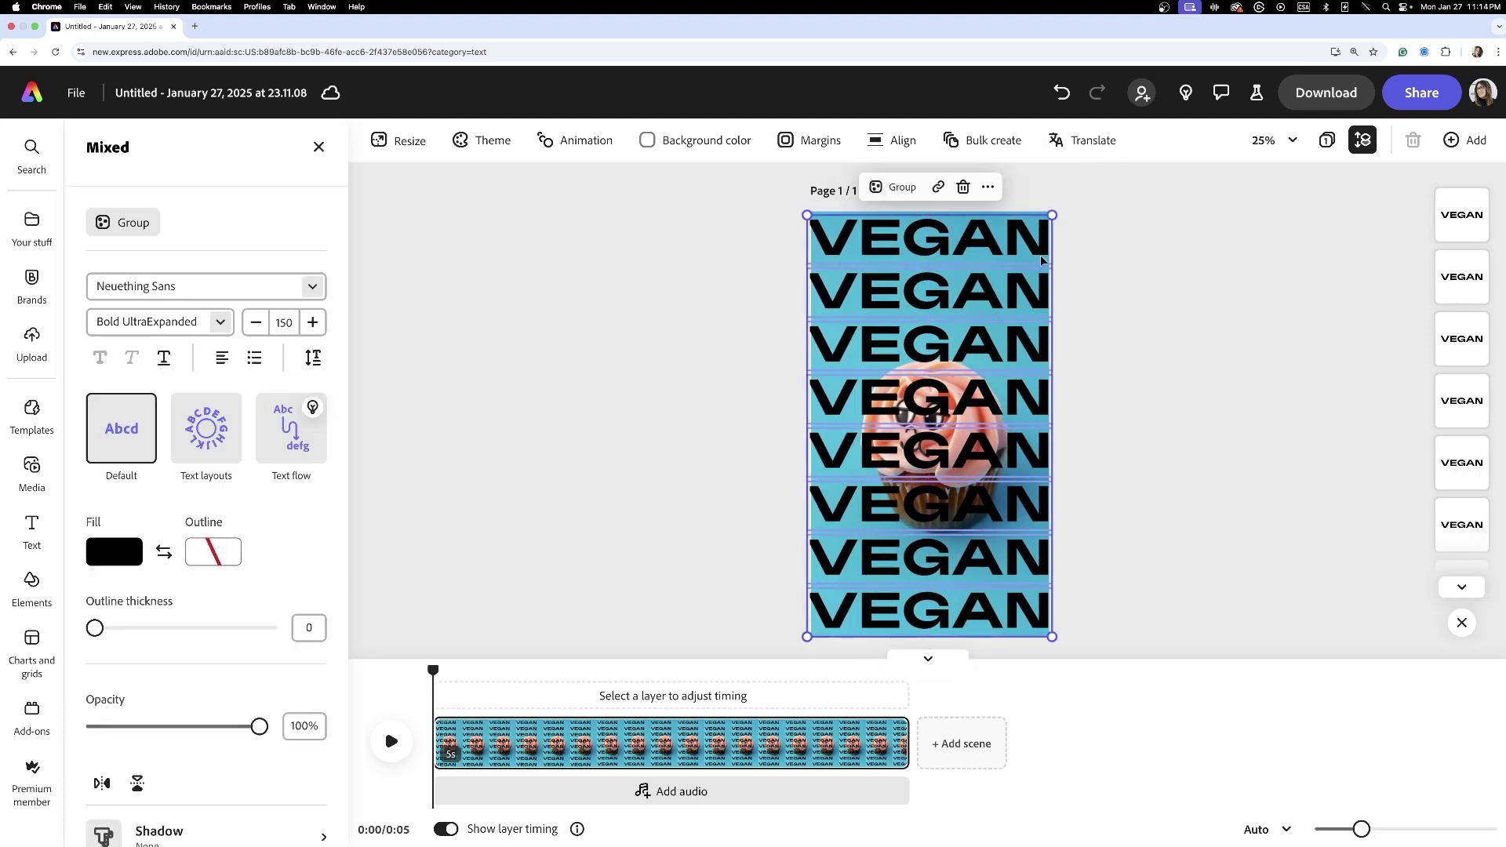
Step: Group the VEGAN lines and move the group behind the cut-out cupcake
click(902, 187)
click(1153, 376)
drag(1459, 224, 1461, 287)
click(1174, 401)
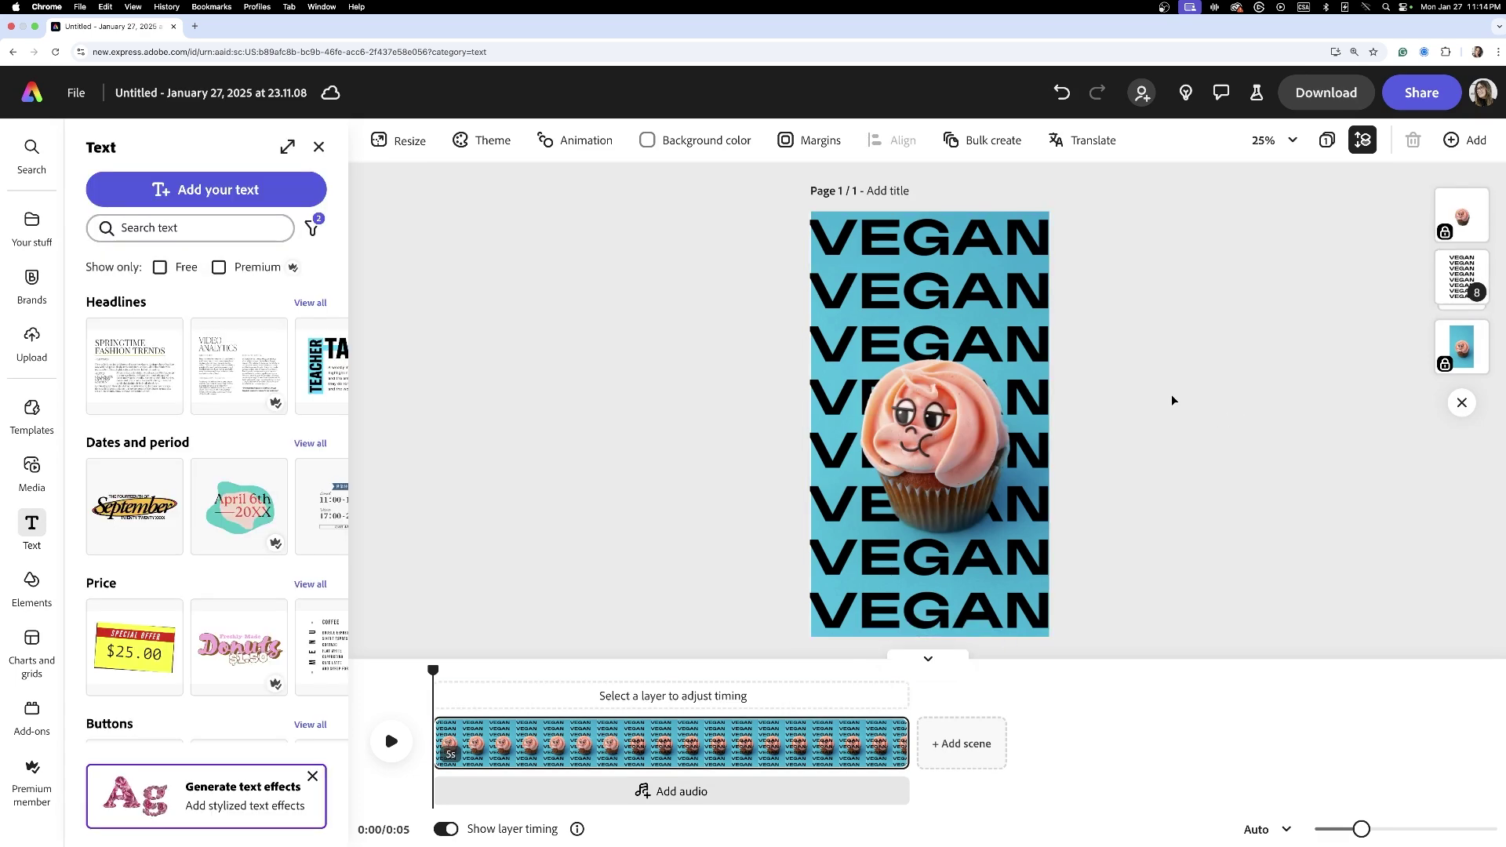
click(892, 275)
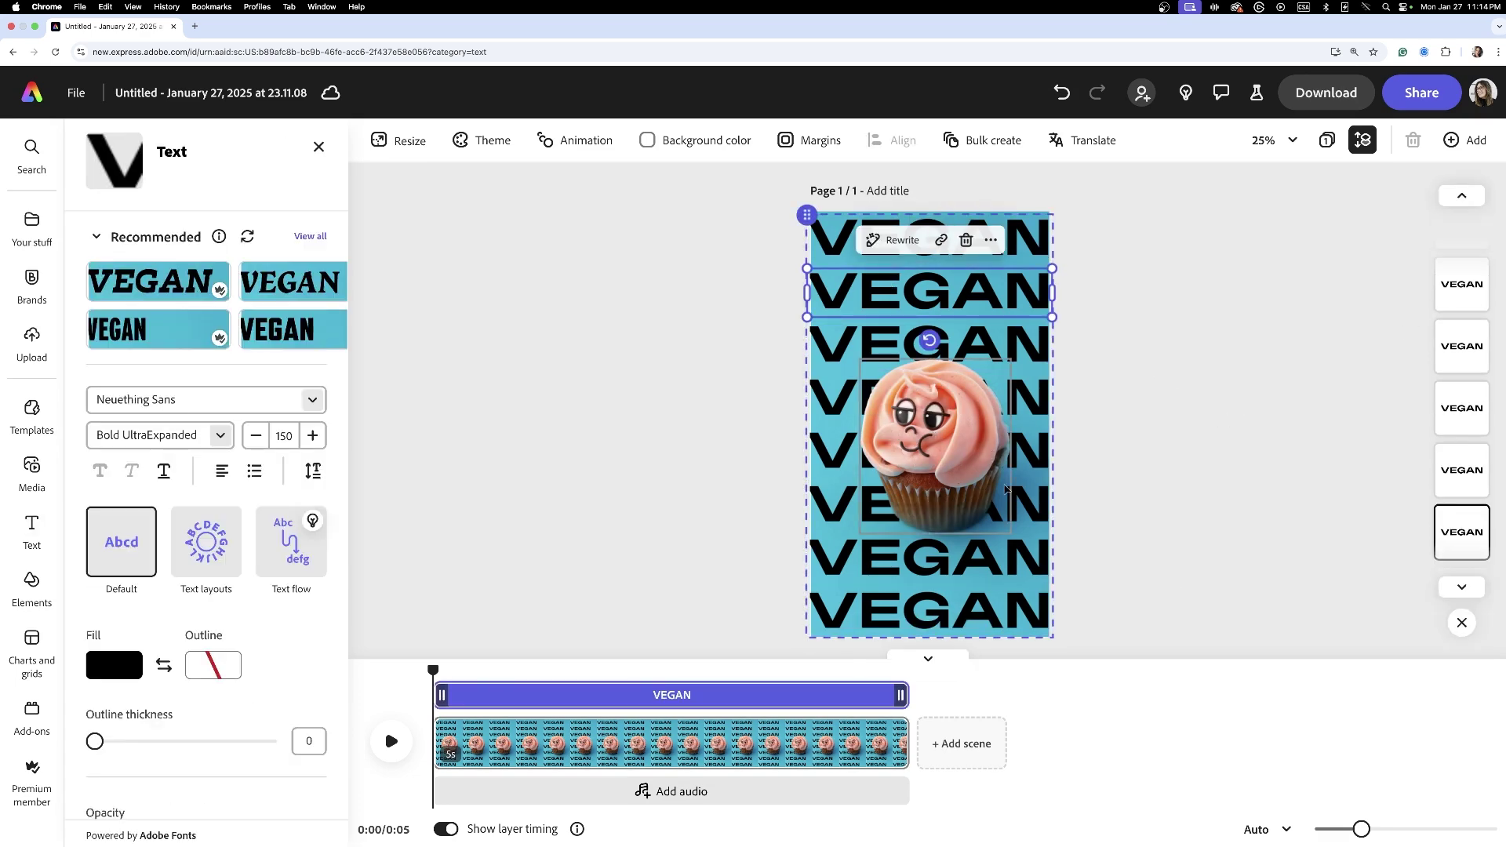
click(977, 205)
double_click(978, 229)
click(1072, 243)
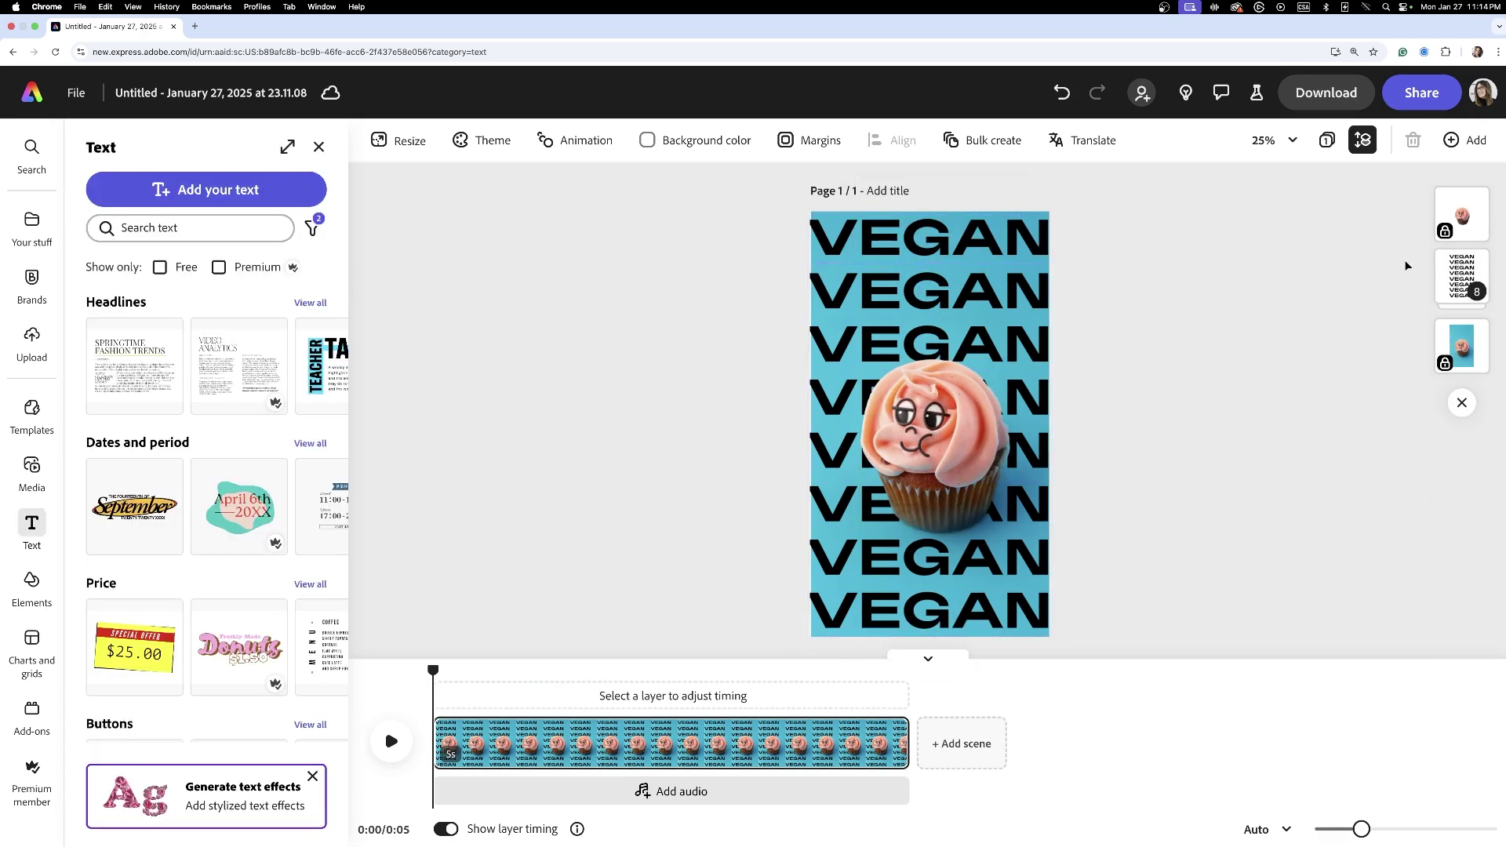
Step: Ungroup the VEGAN lines and apply the Spin loop animation to all of them
click(1461, 276)
click(915, 631)
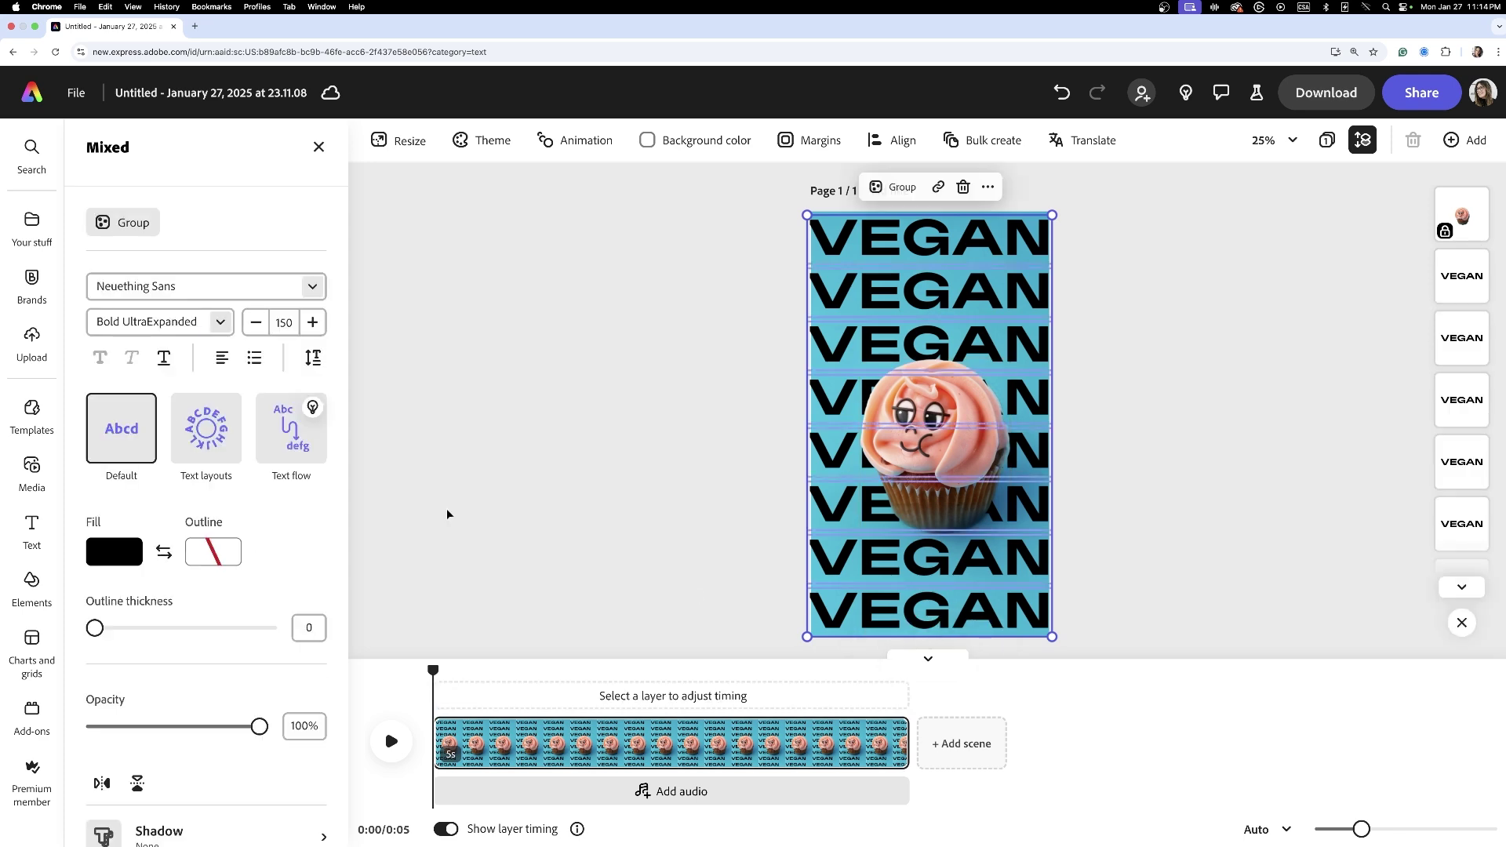
click(576, 140)
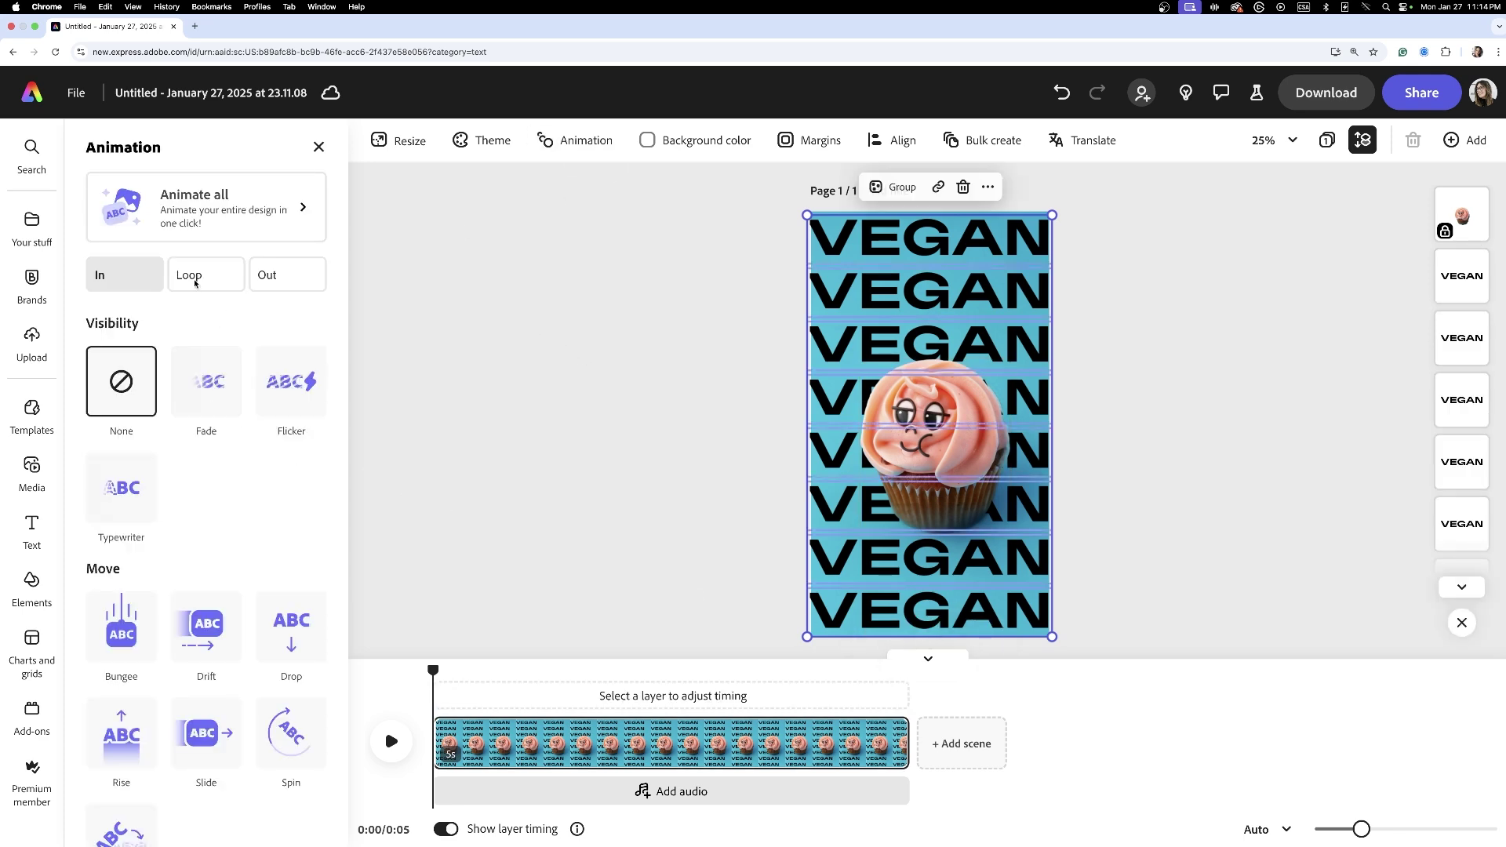
click(195, 283)
click(277, 514)
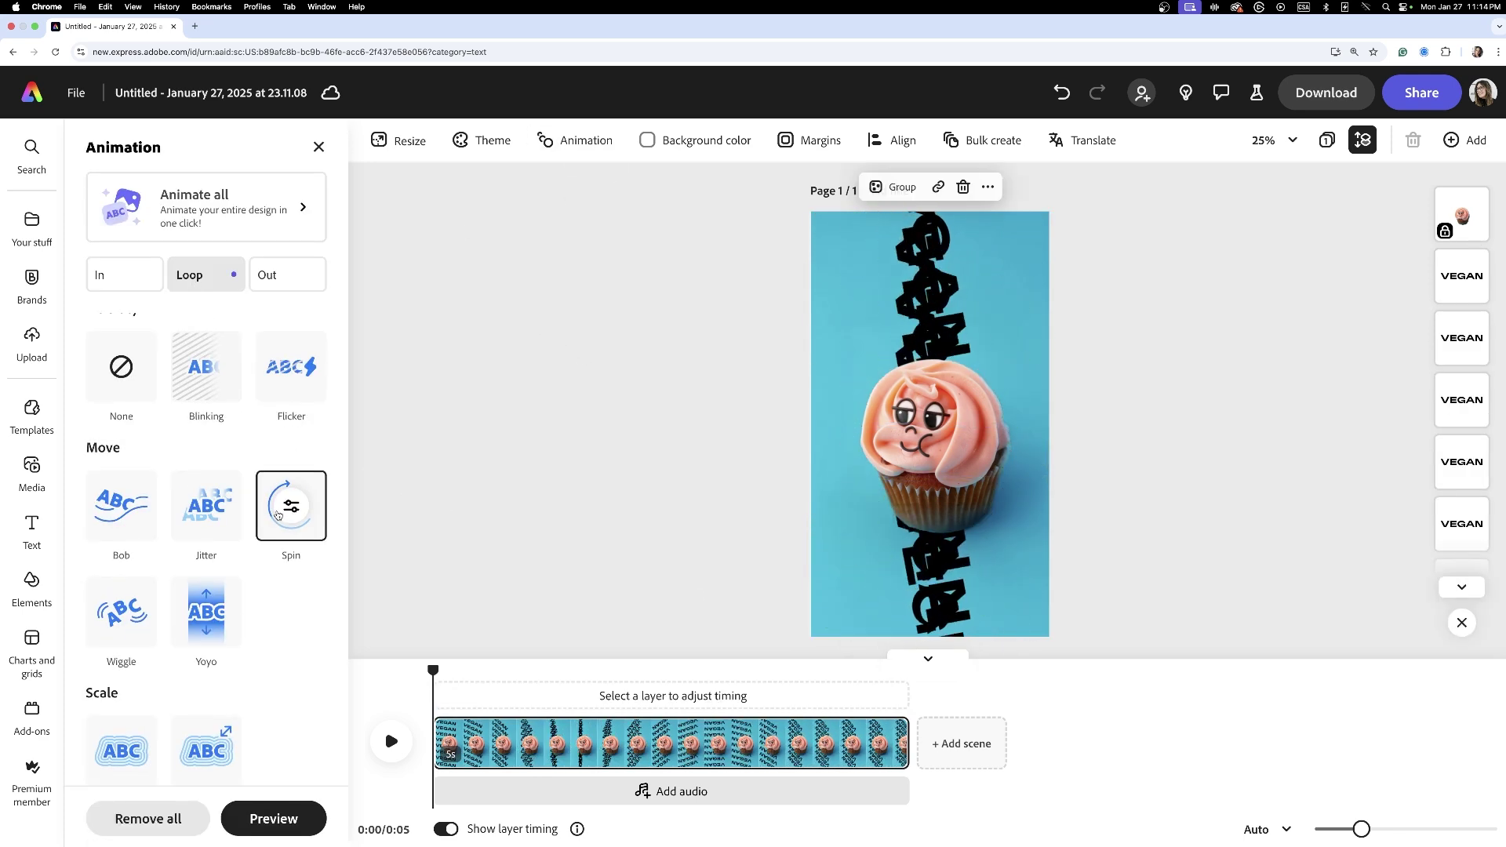
Step: Set the Spin animation's personality to Energetic and its intensity to 18
click(291, 506)
click(466, 519)
click(430, 639)
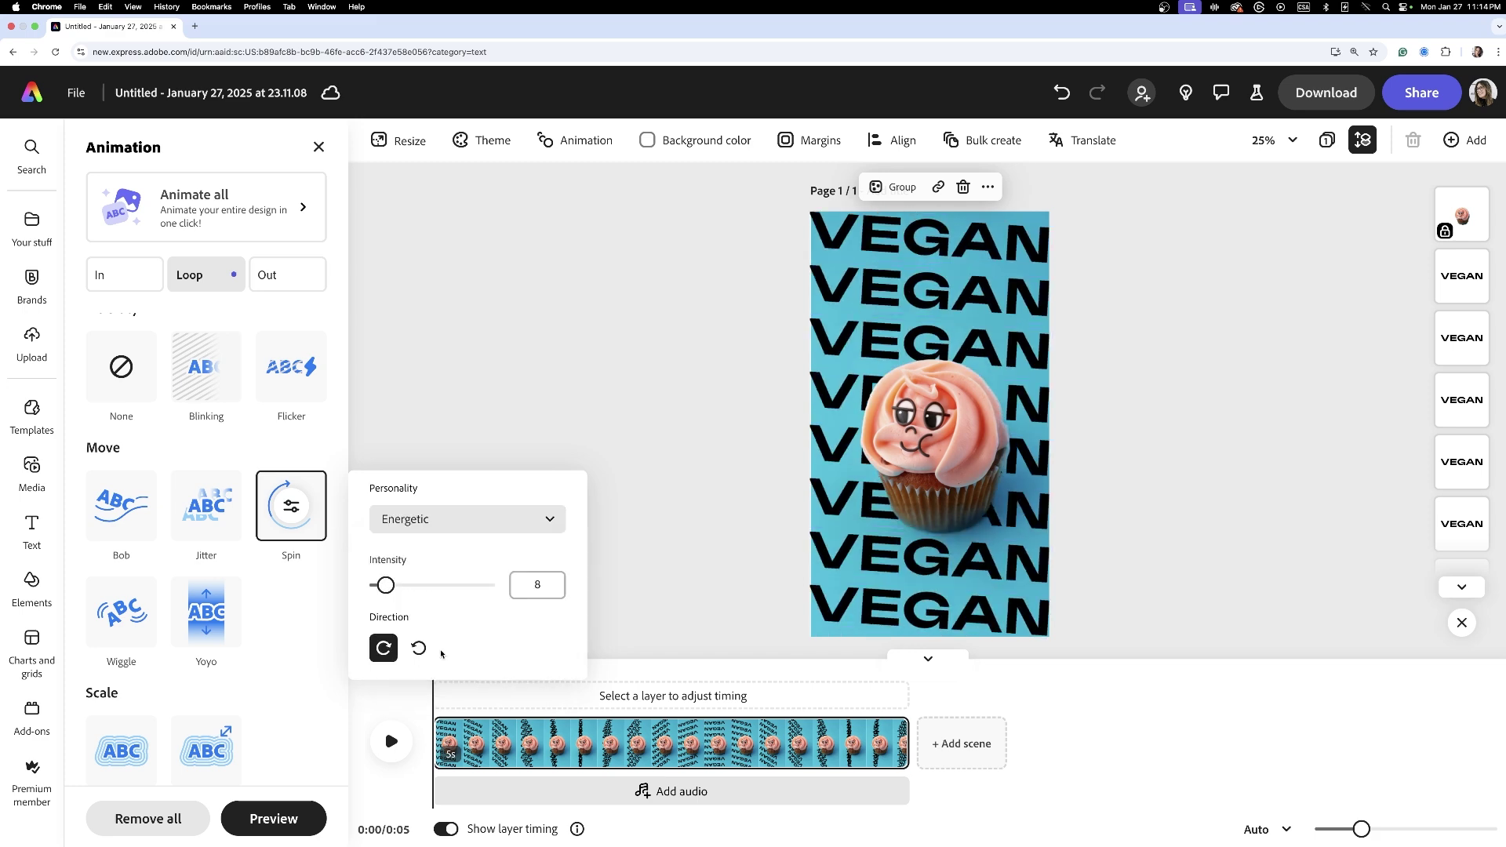
drag(385, 585, 397, 586)
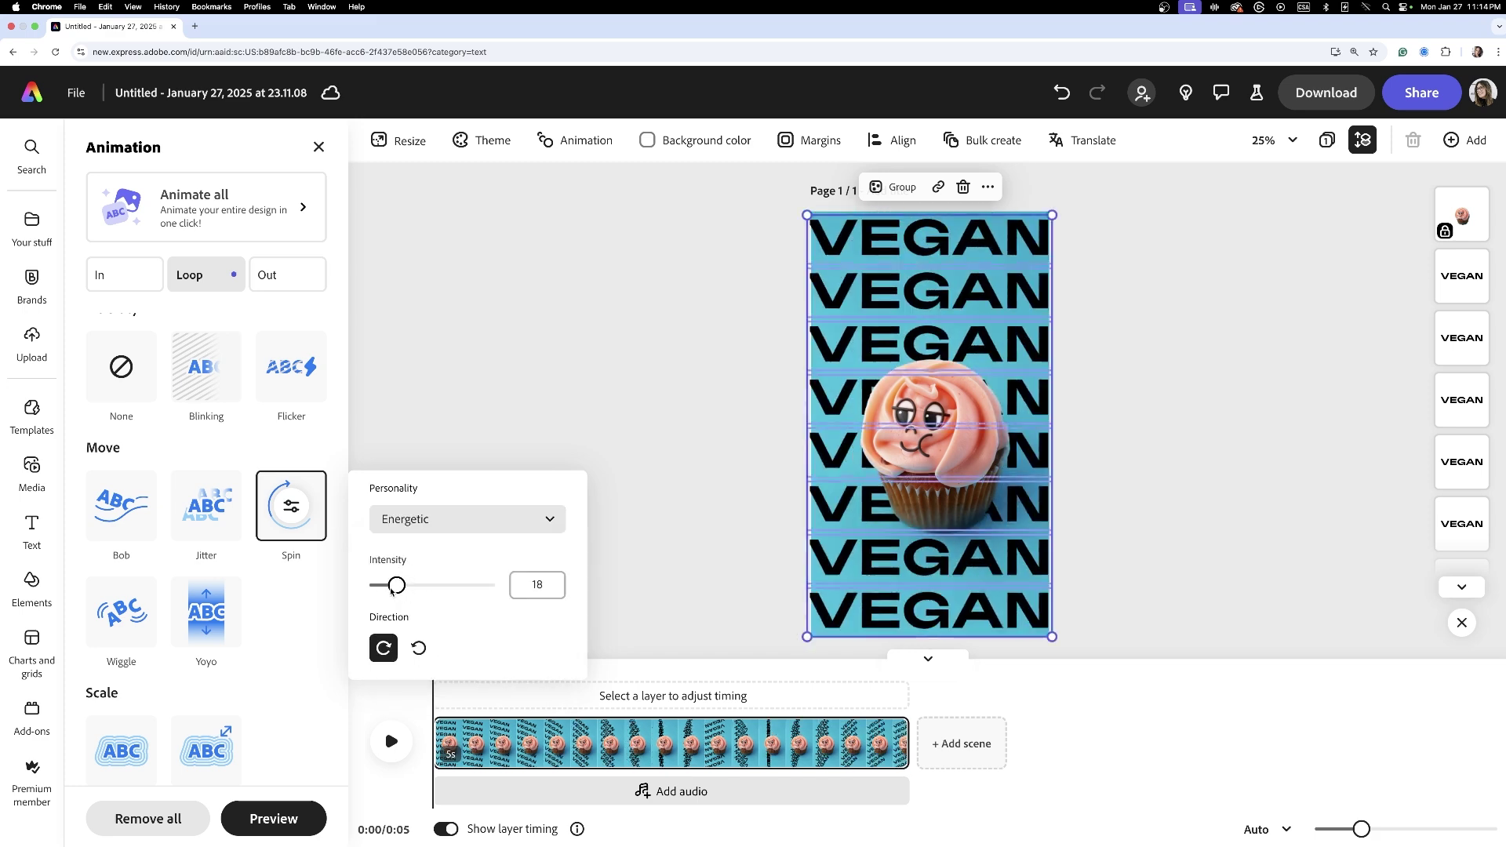
Step: Extend the scene's duration to 9.1 seconds and preview the spinning text
click(922, 746)
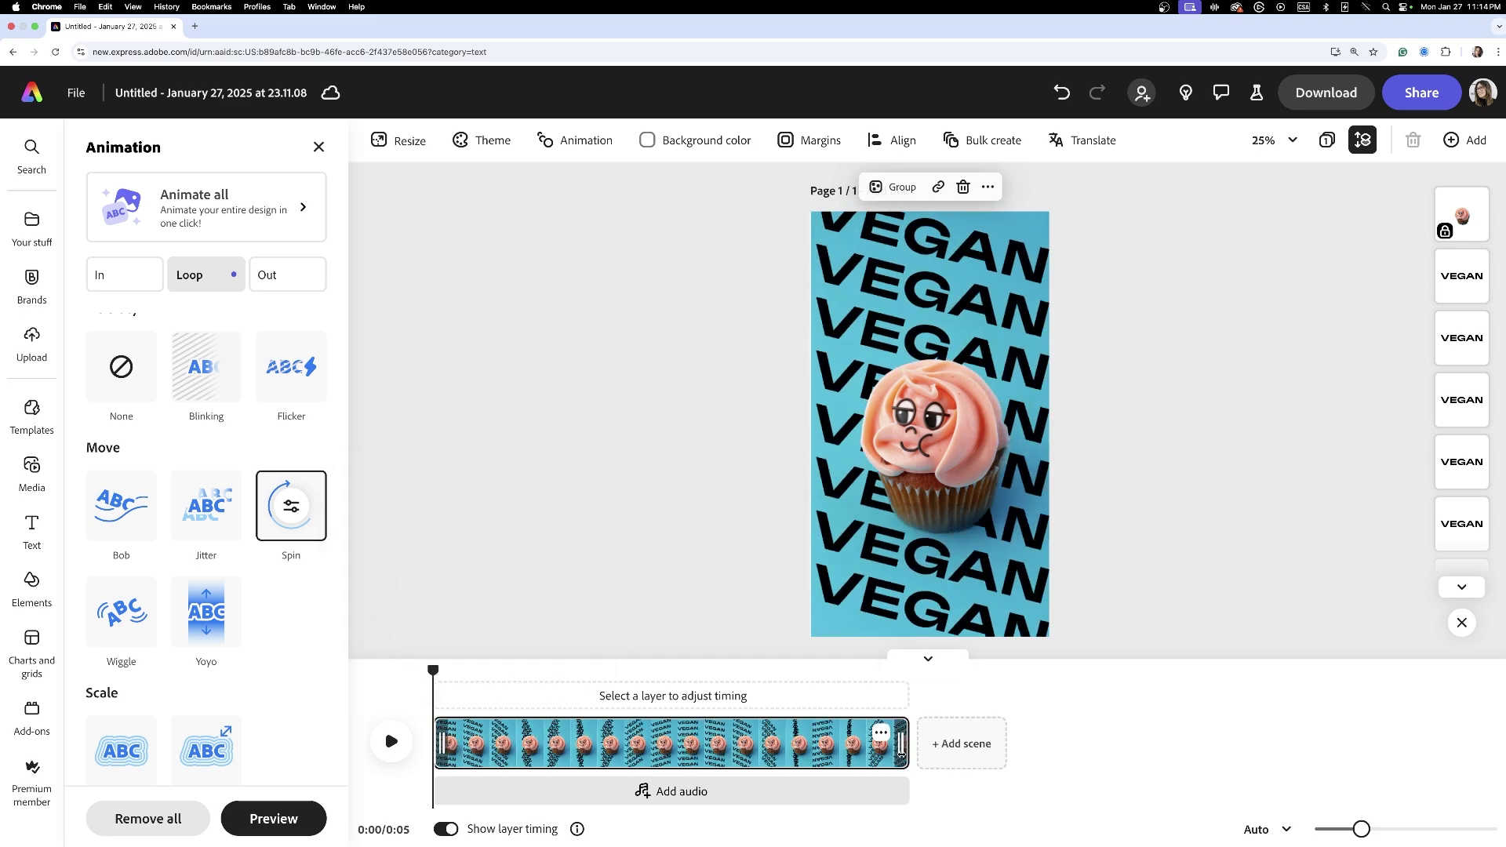
drag(901, 743, 1249, 738)
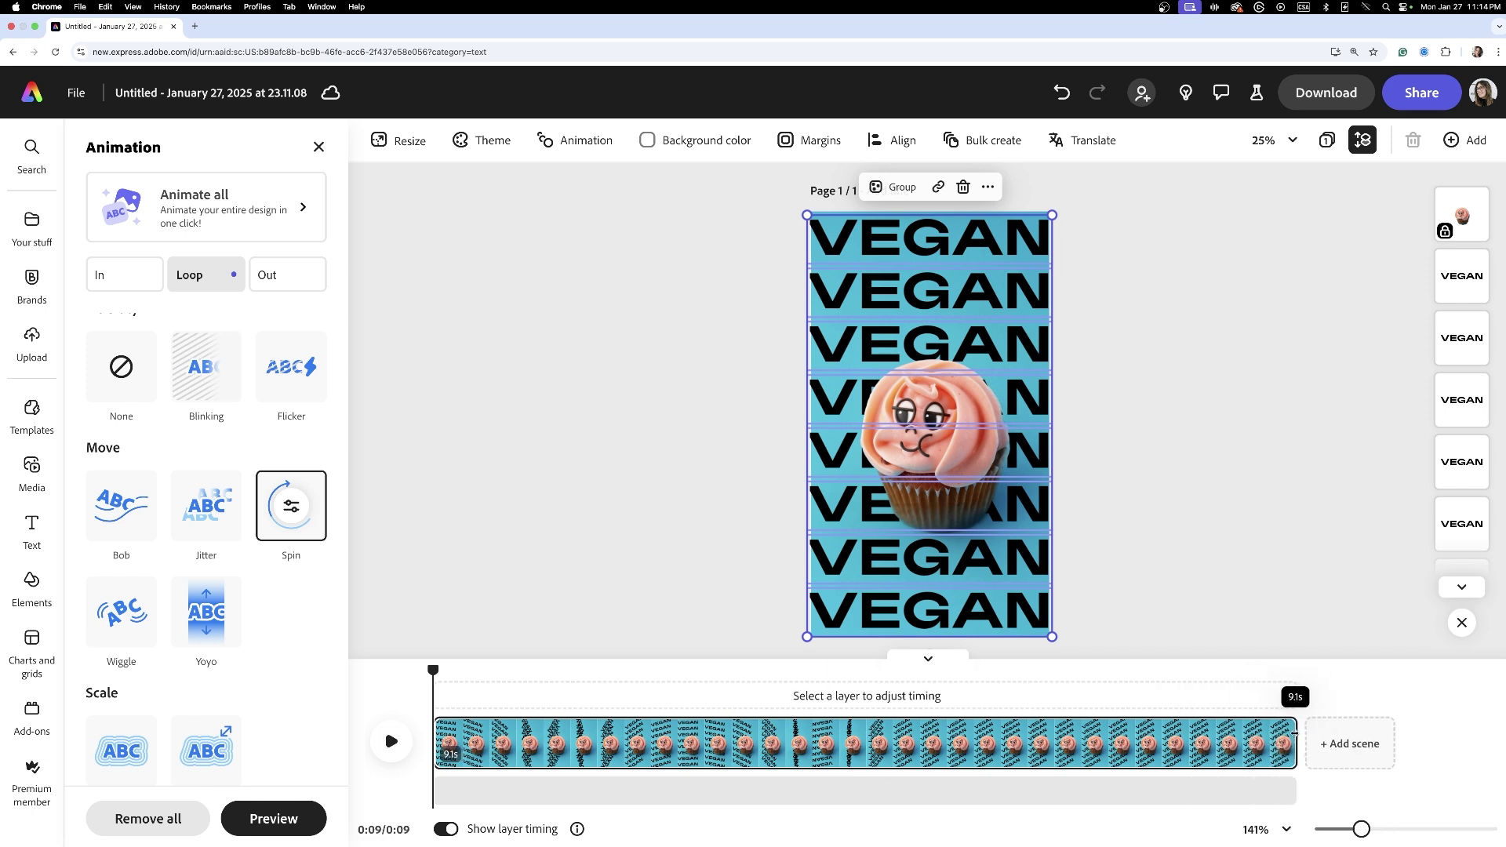
click(390, 744)
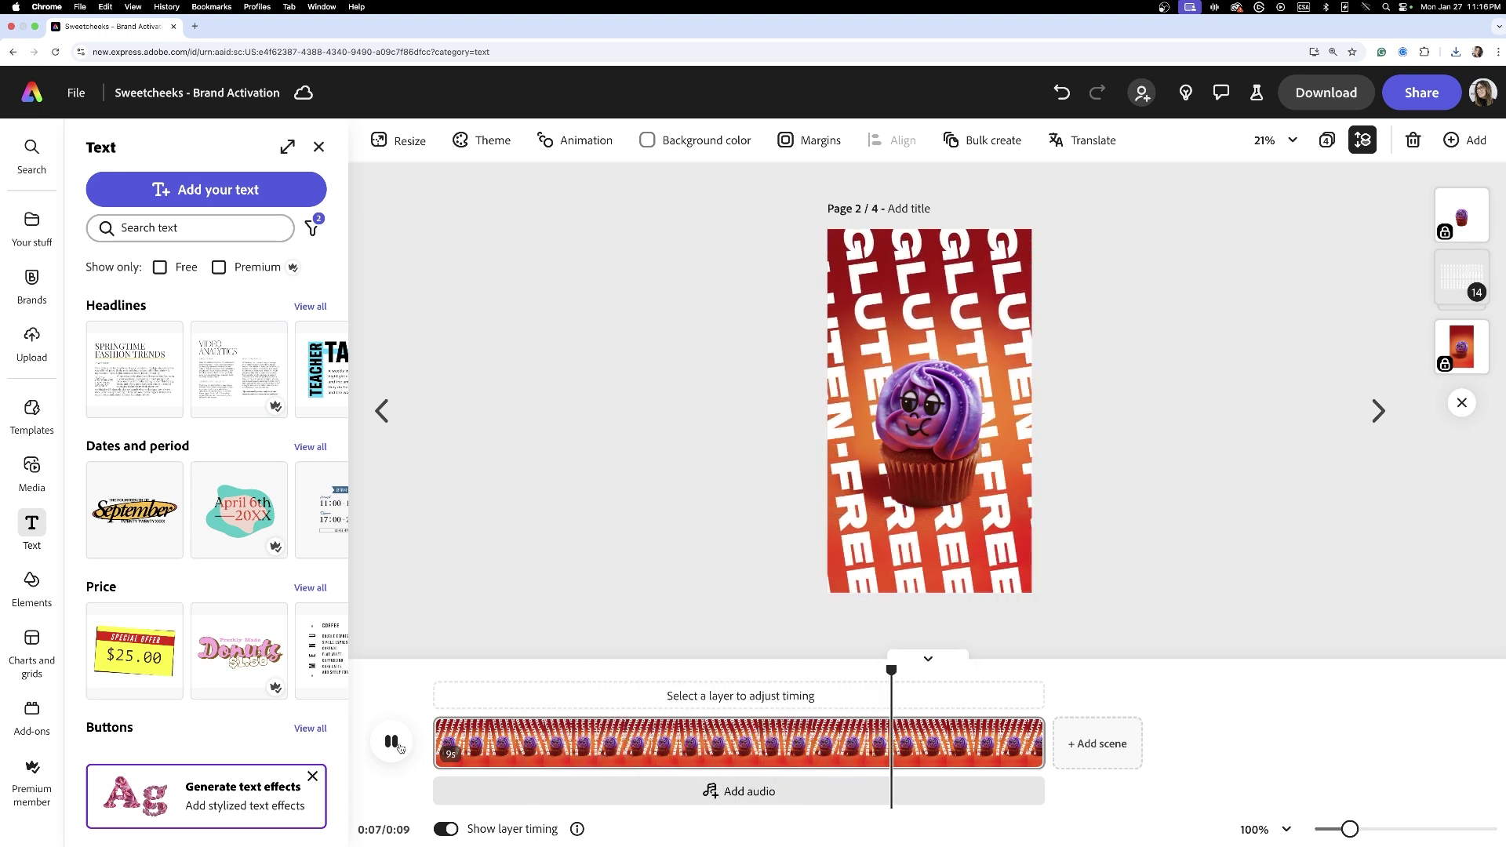
Step: Preview the animations on the GLUTEN-FREE page and the circular SWEETCHEEKS KITCHEN text page
click(391, 742)
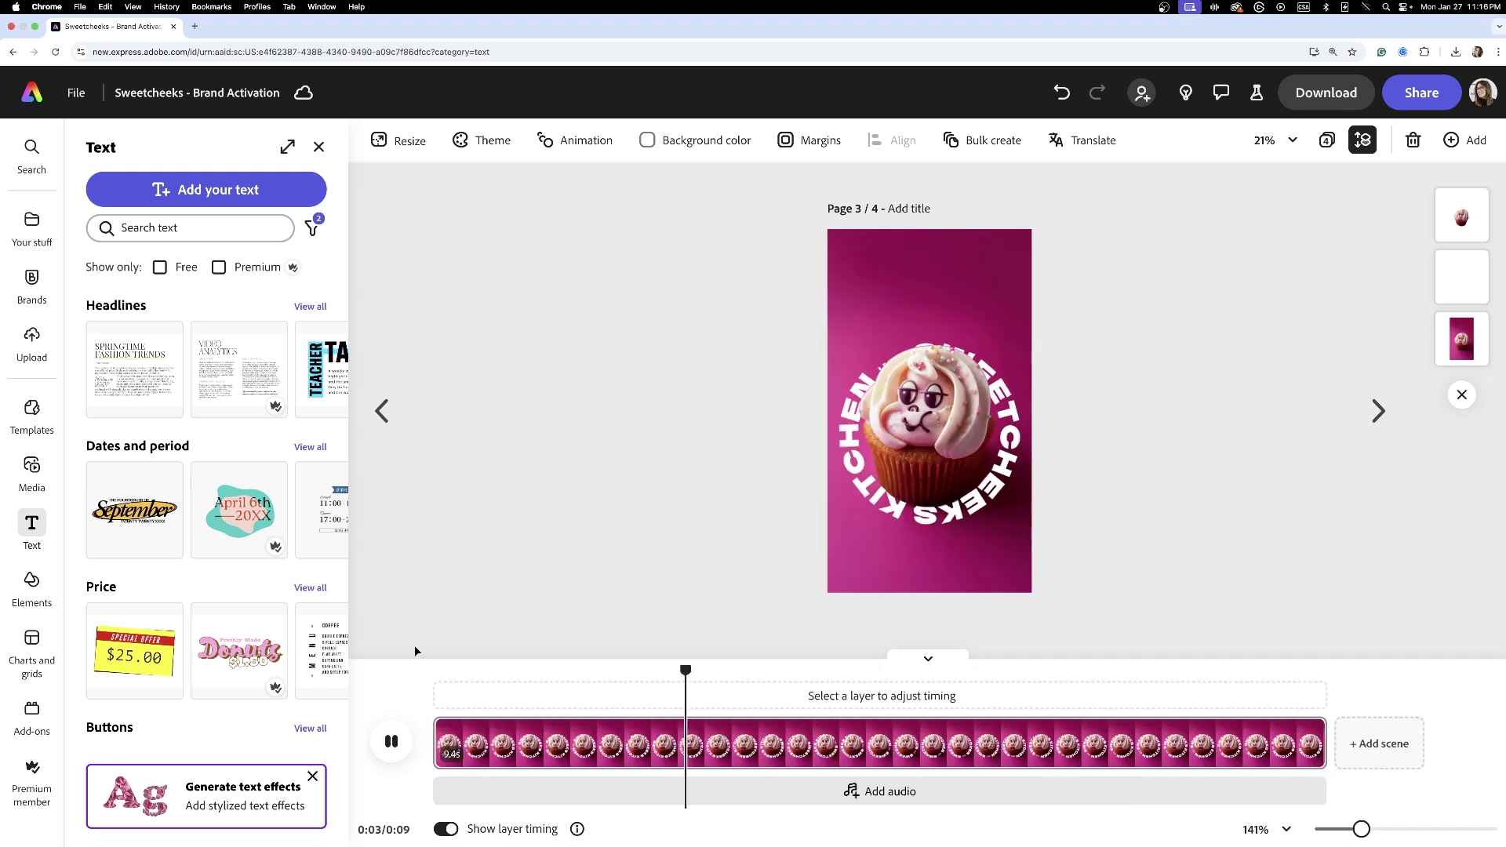
click(391, 743)
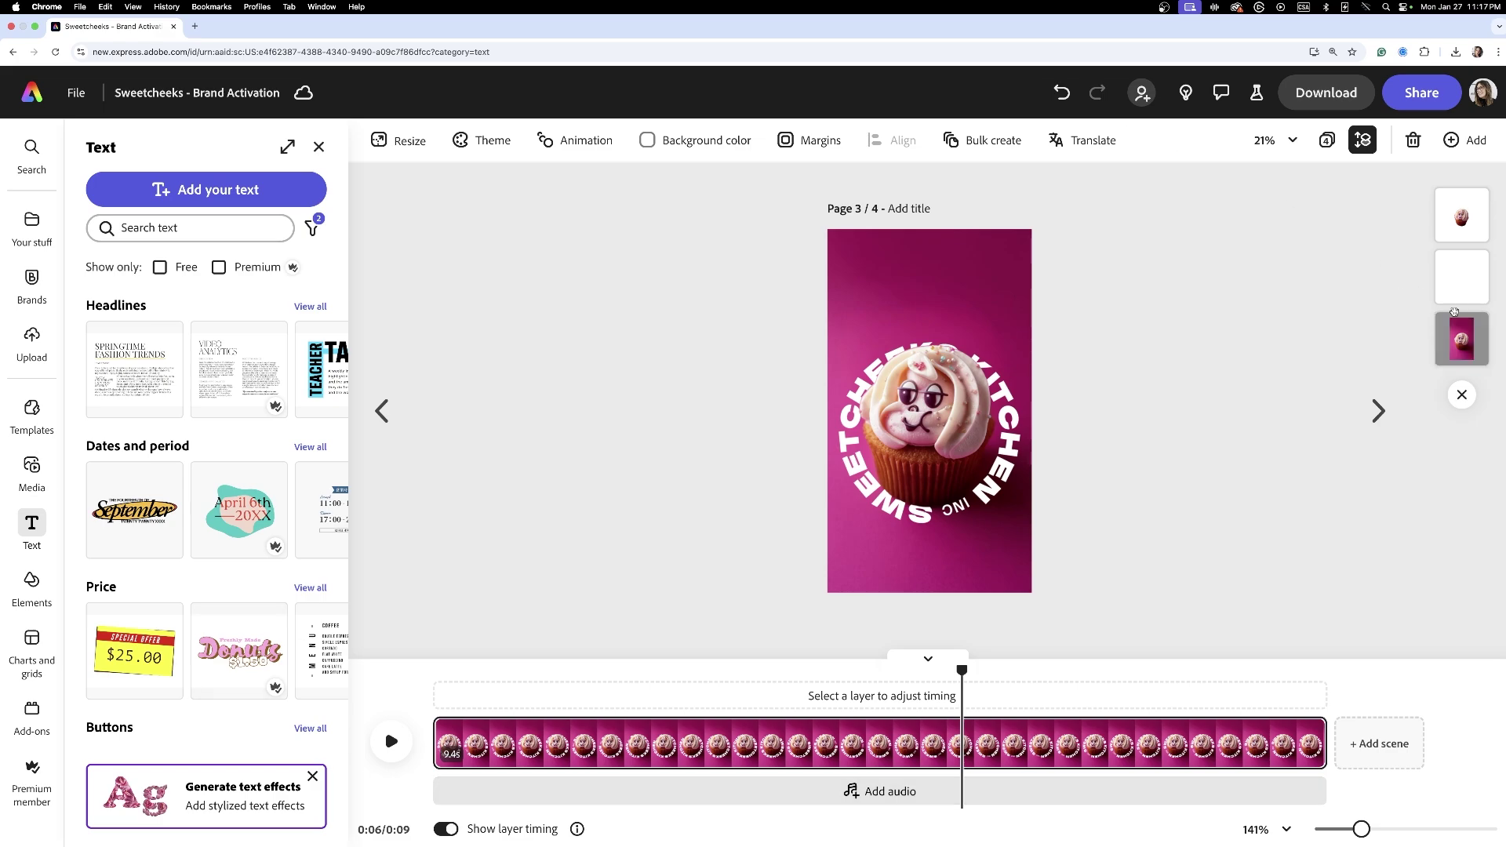